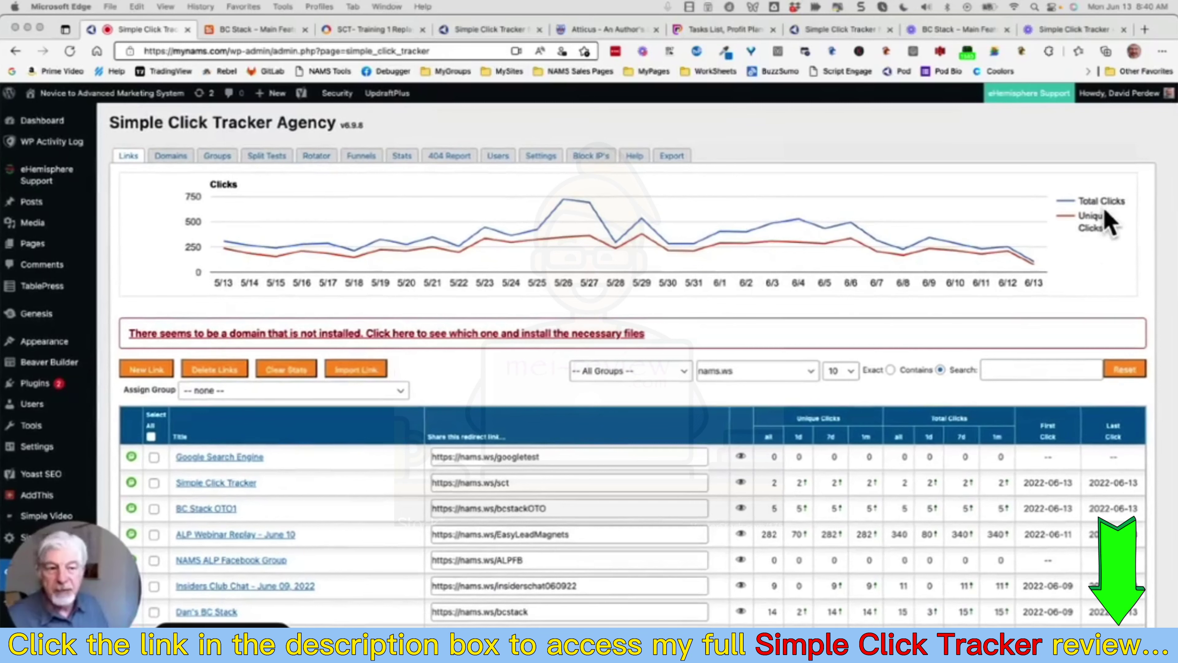
- Review the clicks chart and the links table, and look through the domains available in the domain filter
scroll(1111, 223, down, 1)
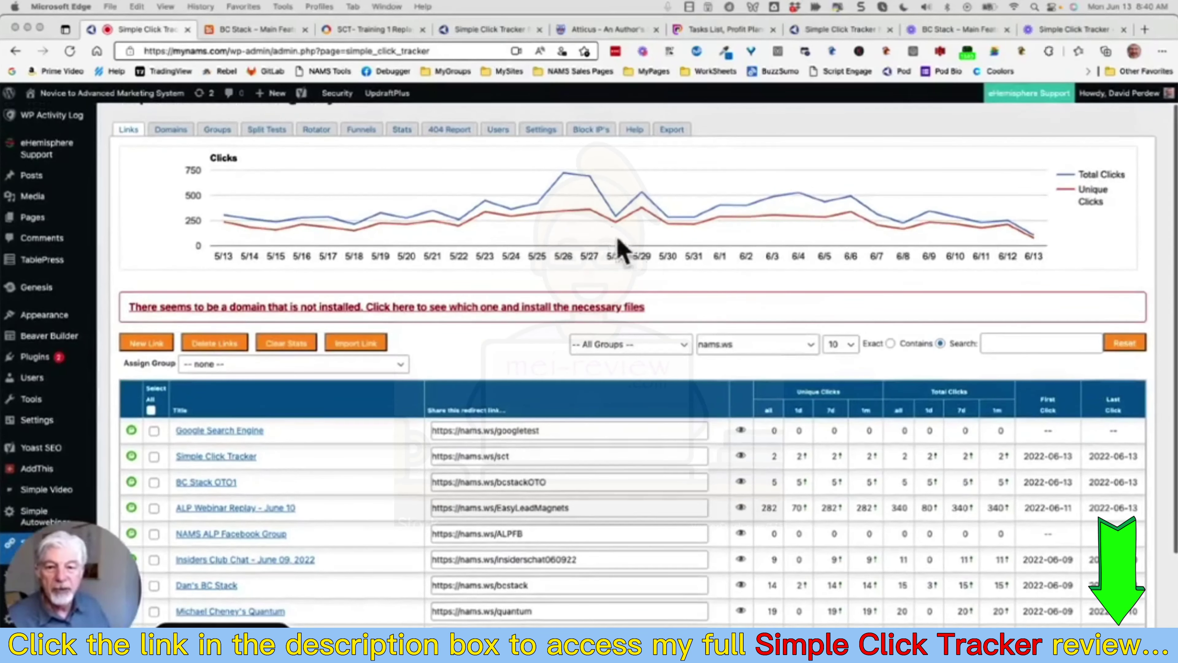
scroll(528, 232, up, 1)
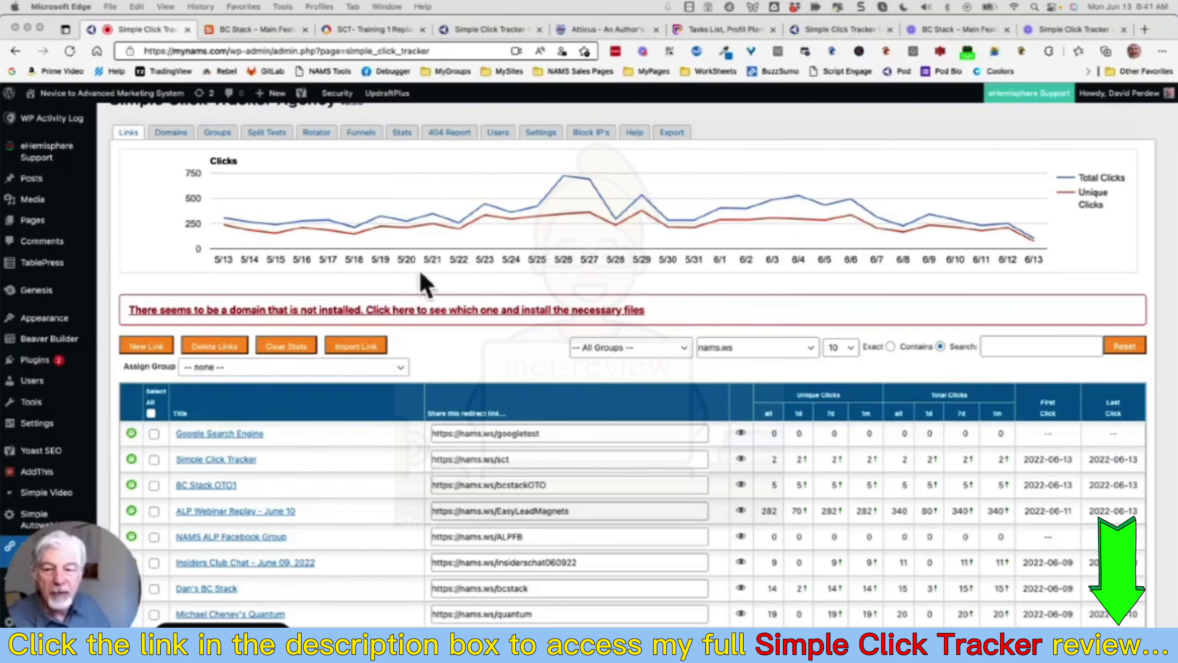
scroll(413, 362, down, 5)
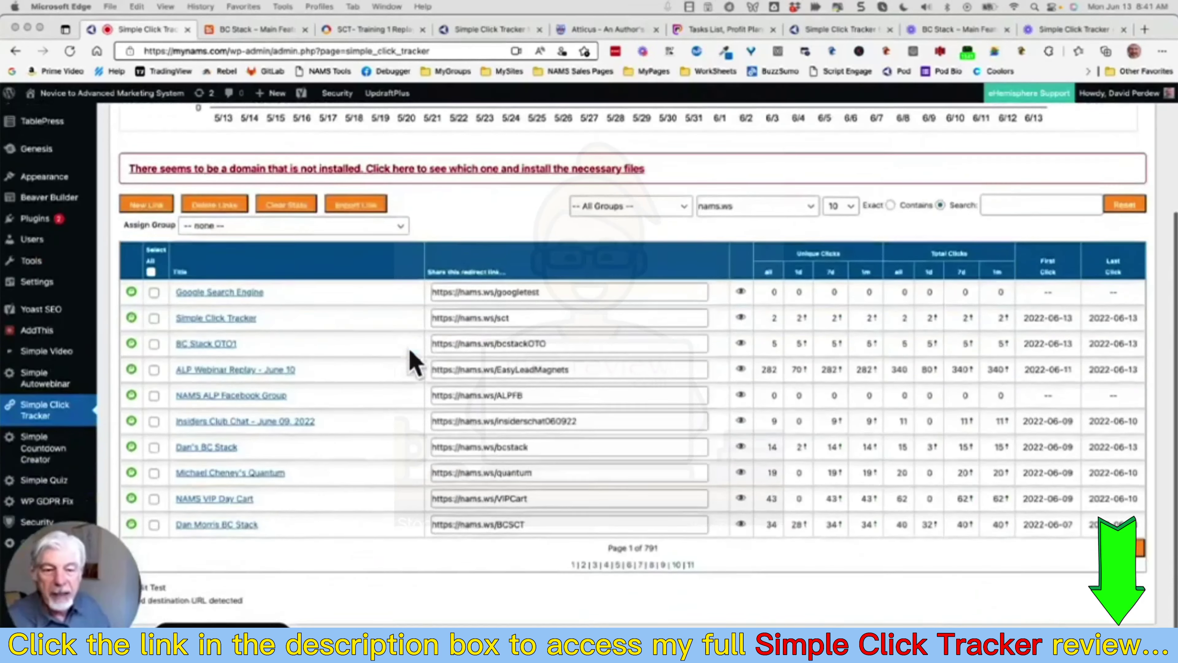
scroll(502, 248, up, 1)
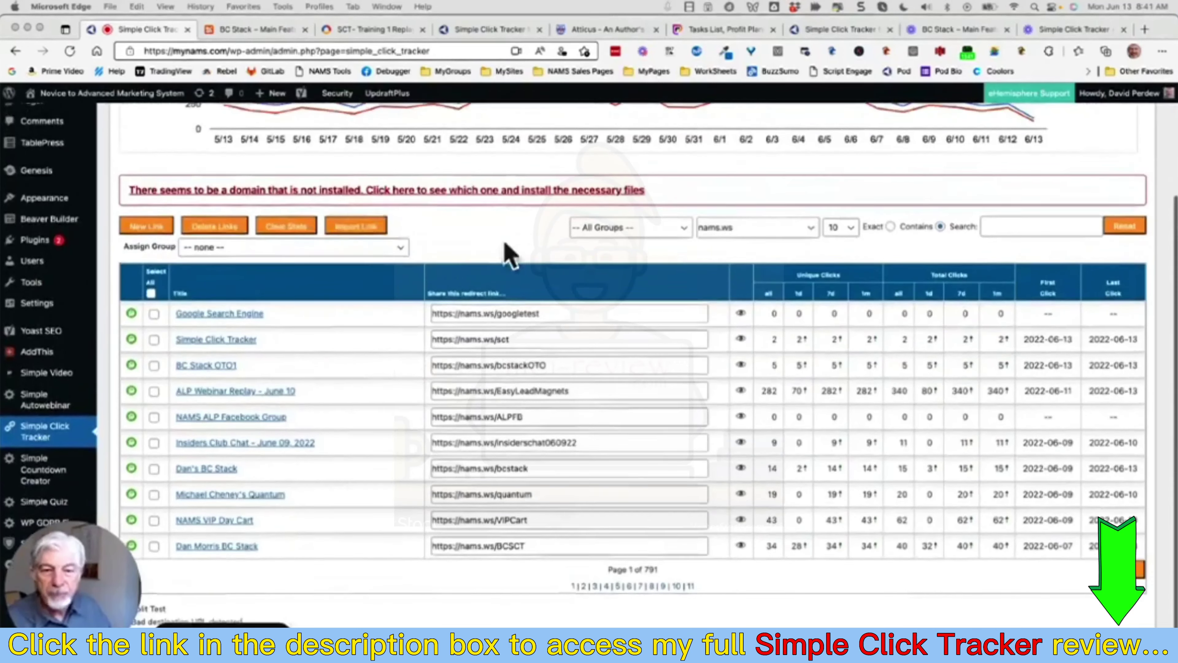
scroll(539, 223, down, 1)
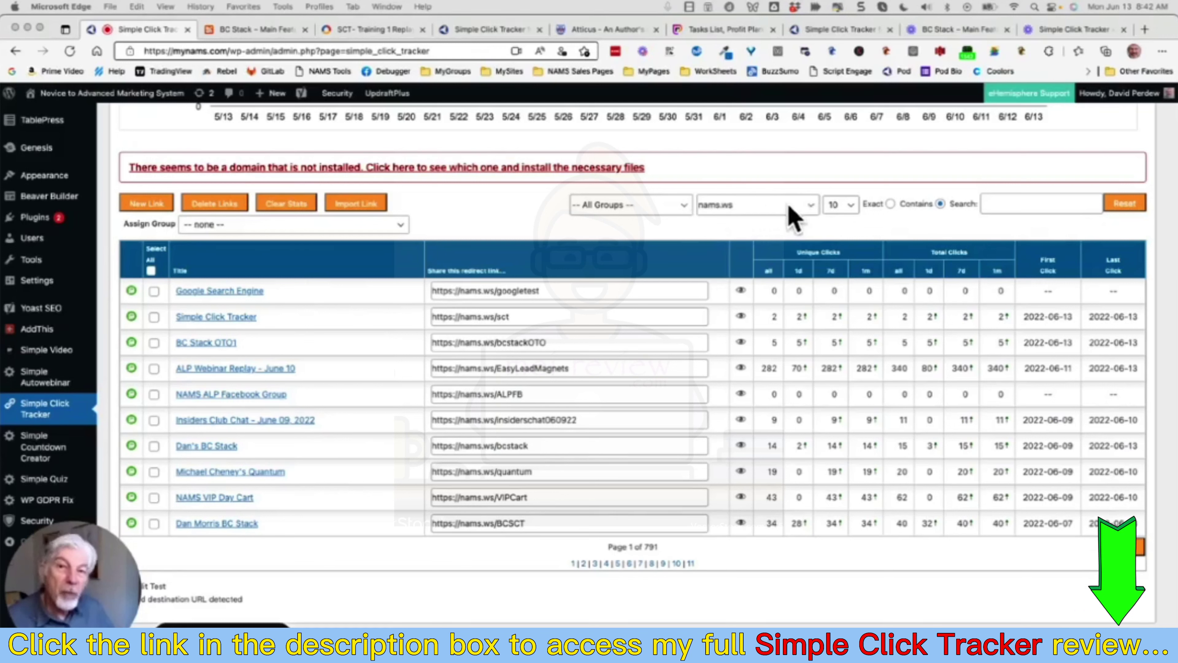
click(814, 209)
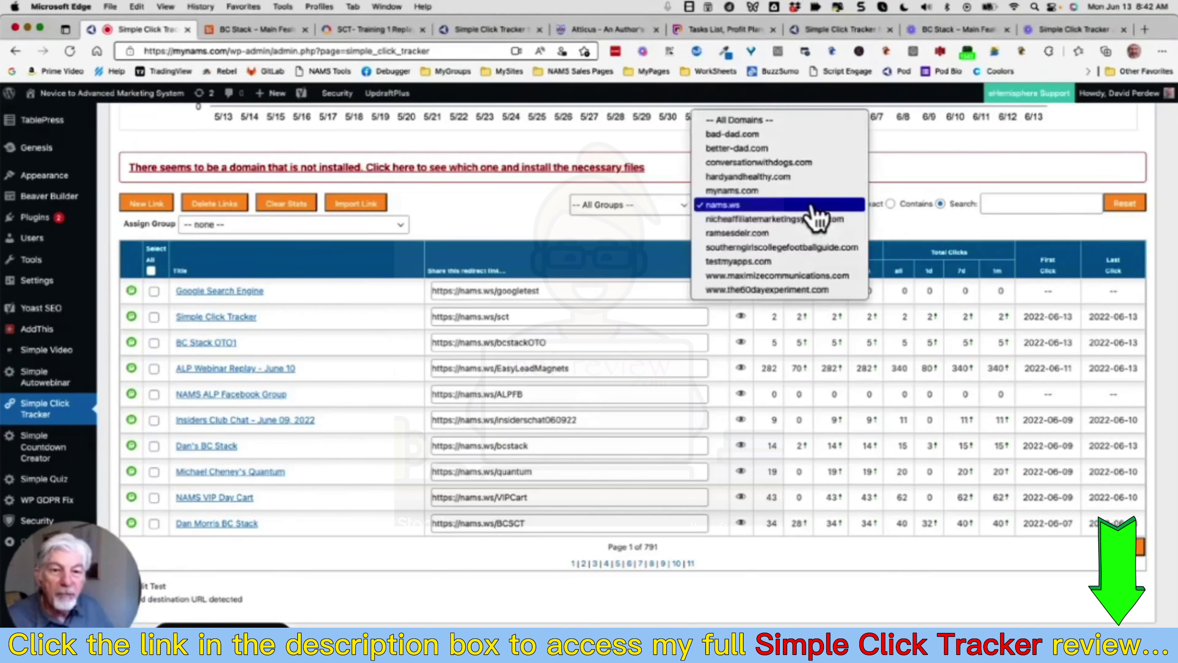
click(647, 232)
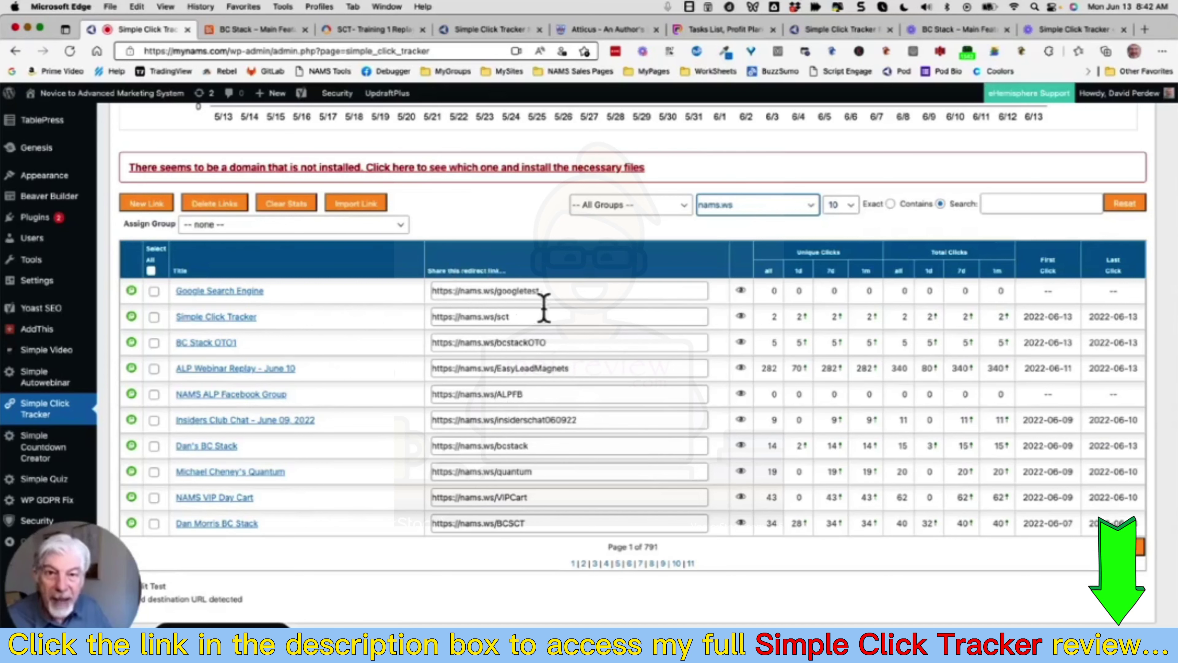
- Show 250 links per page for nams.ws and look through the longer list
click(852, 210)
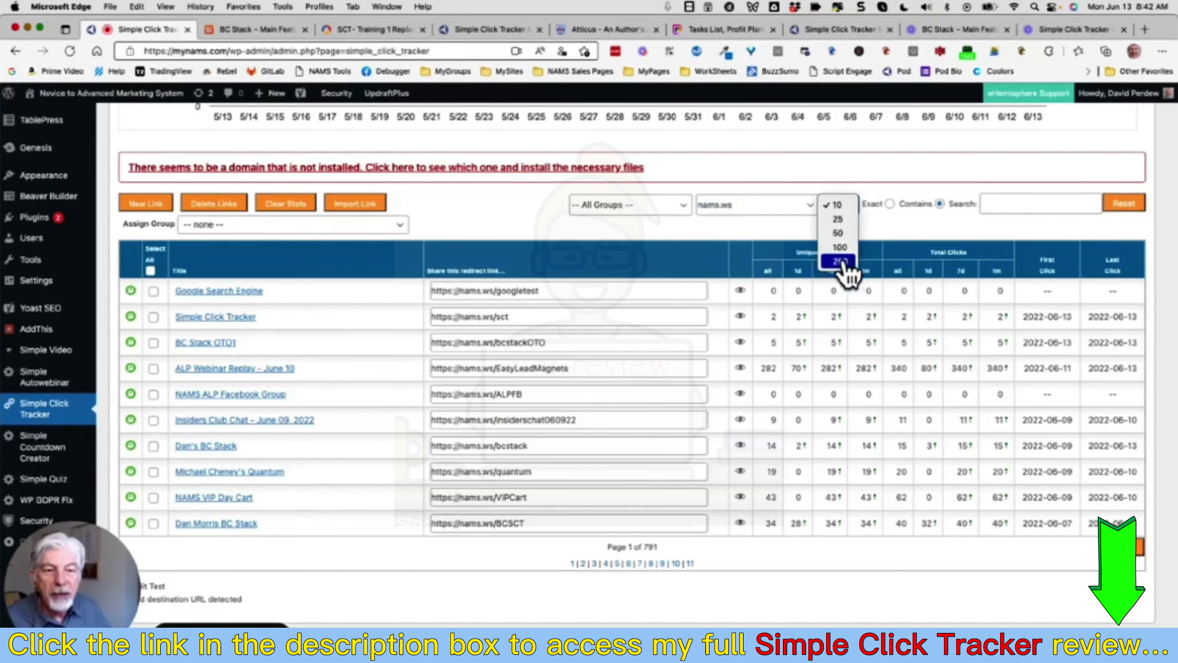
click(839, 262)
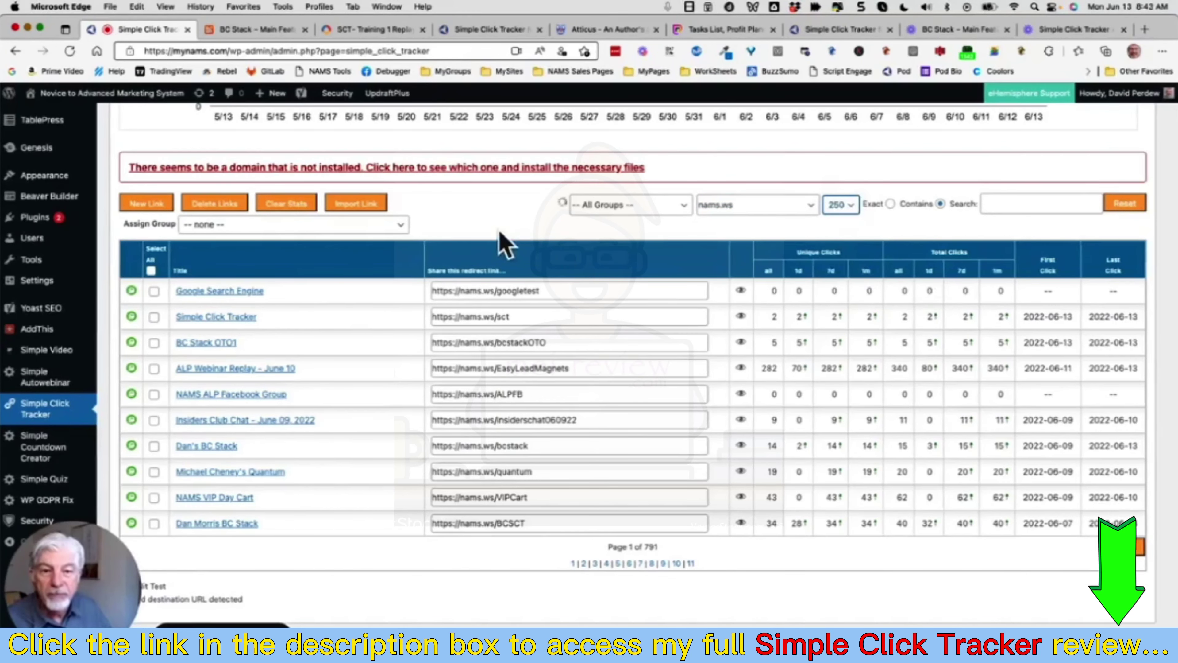
scroll(500, 233, down, 20)
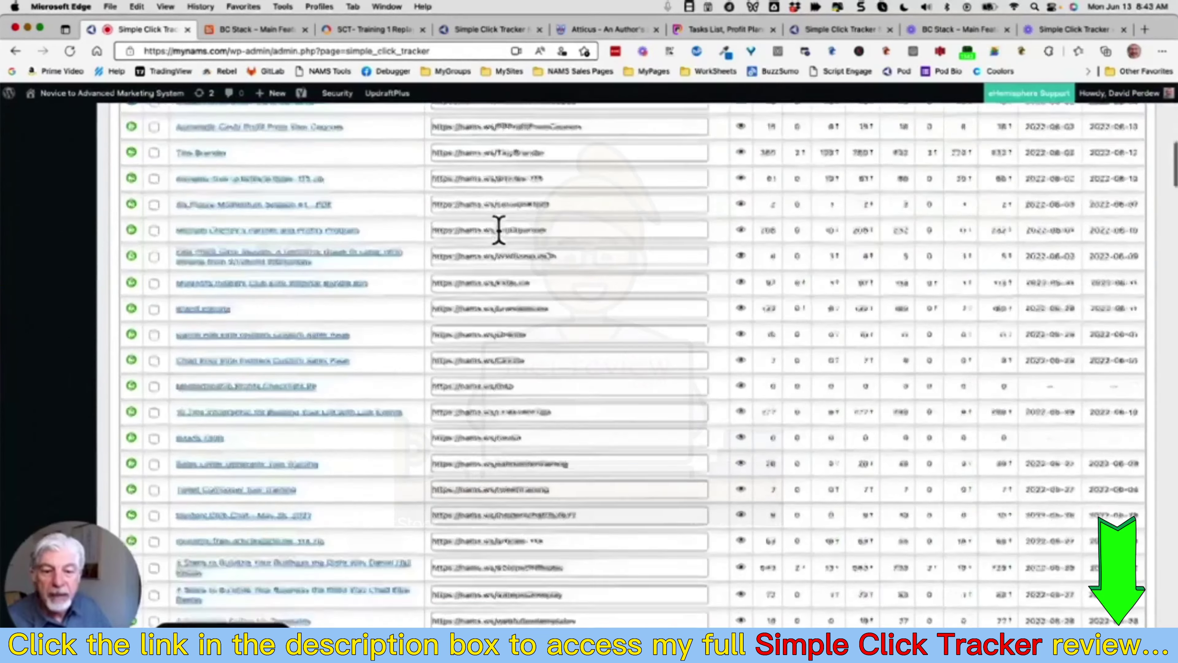
scroll(499, 230, down, 20)
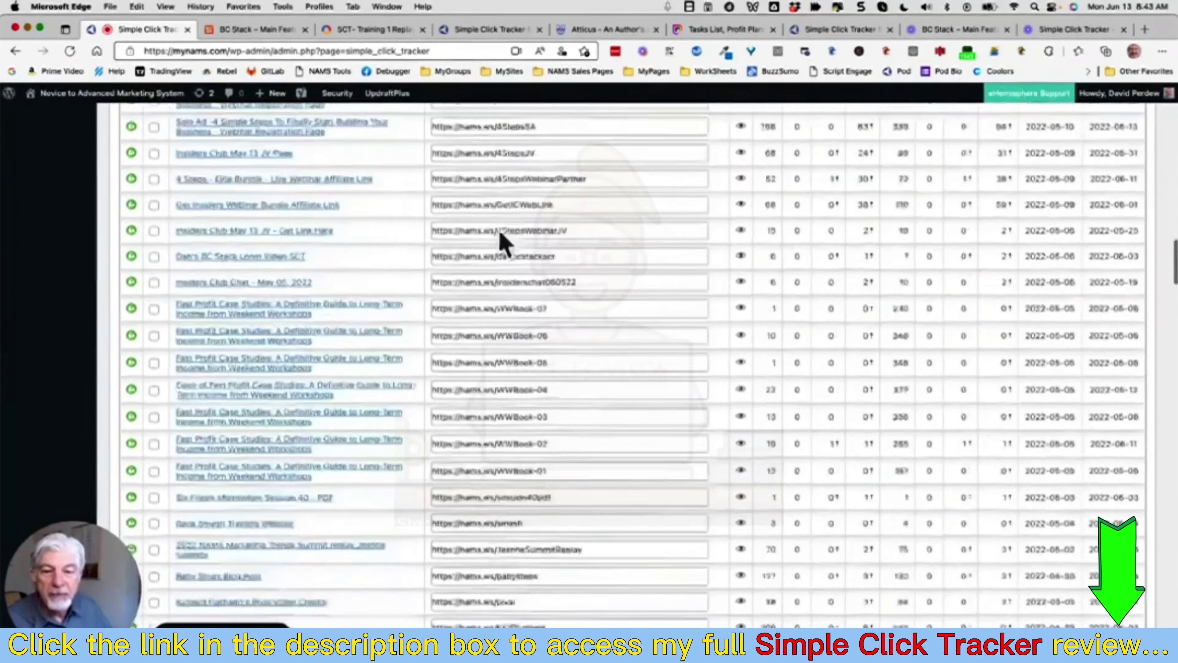
scroll(578, 273, up, 20)
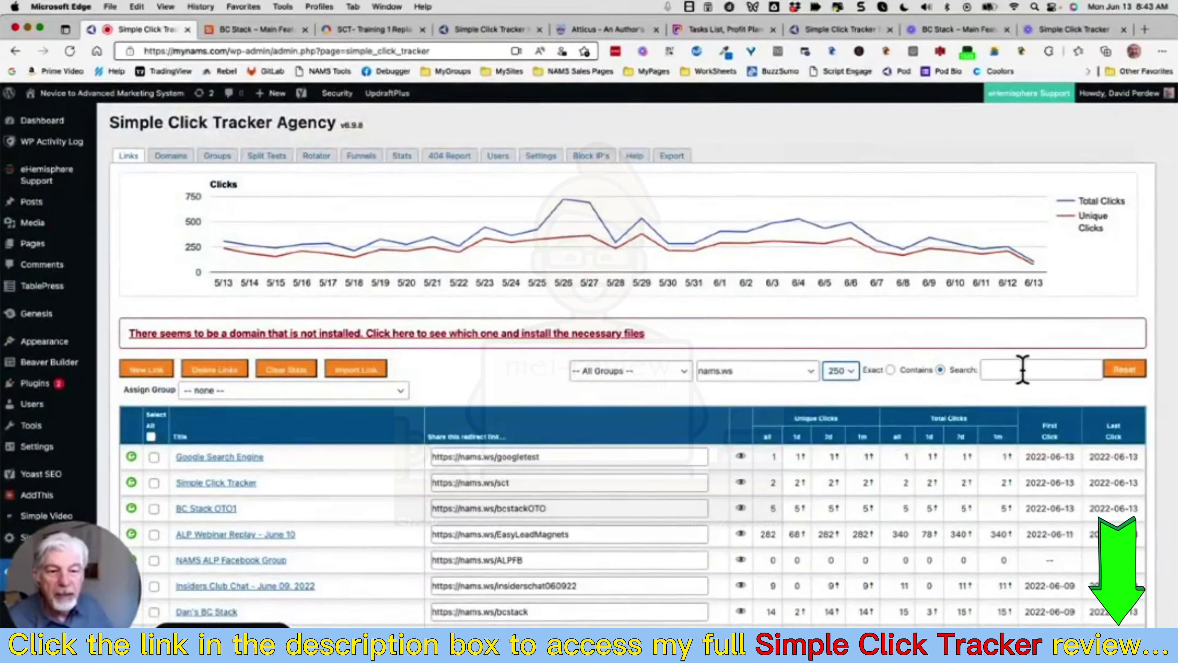
- Search the nams.ws links for SVMS and look through the matching redirect links
click(1014, 370)
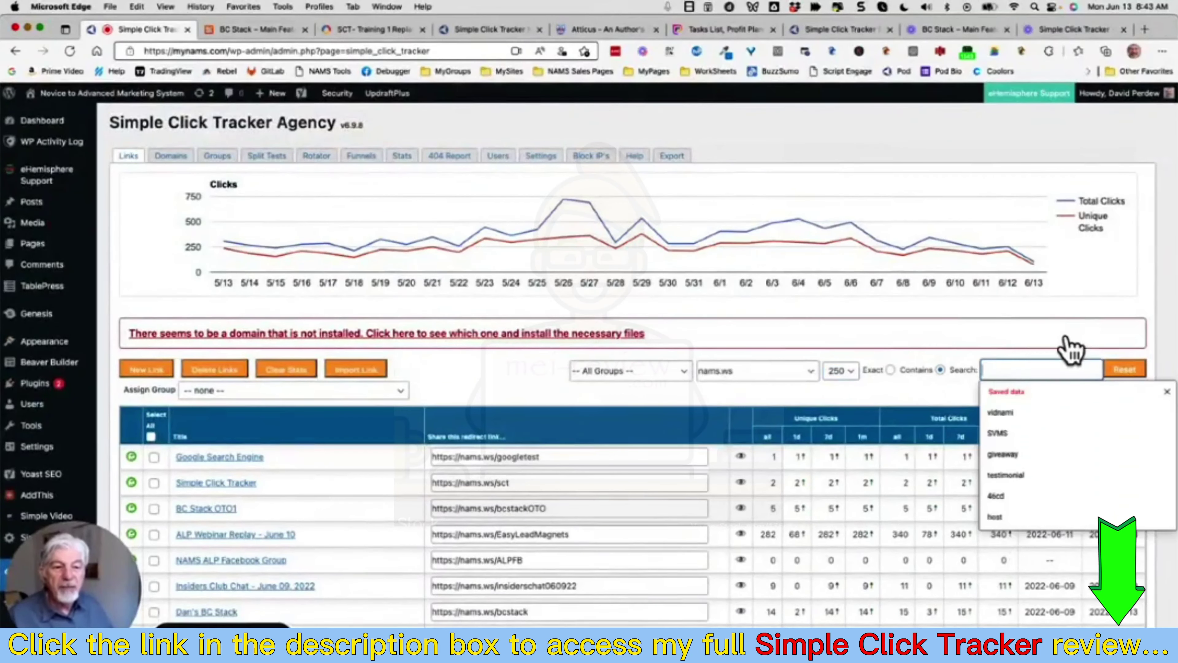
click(1009, 444)
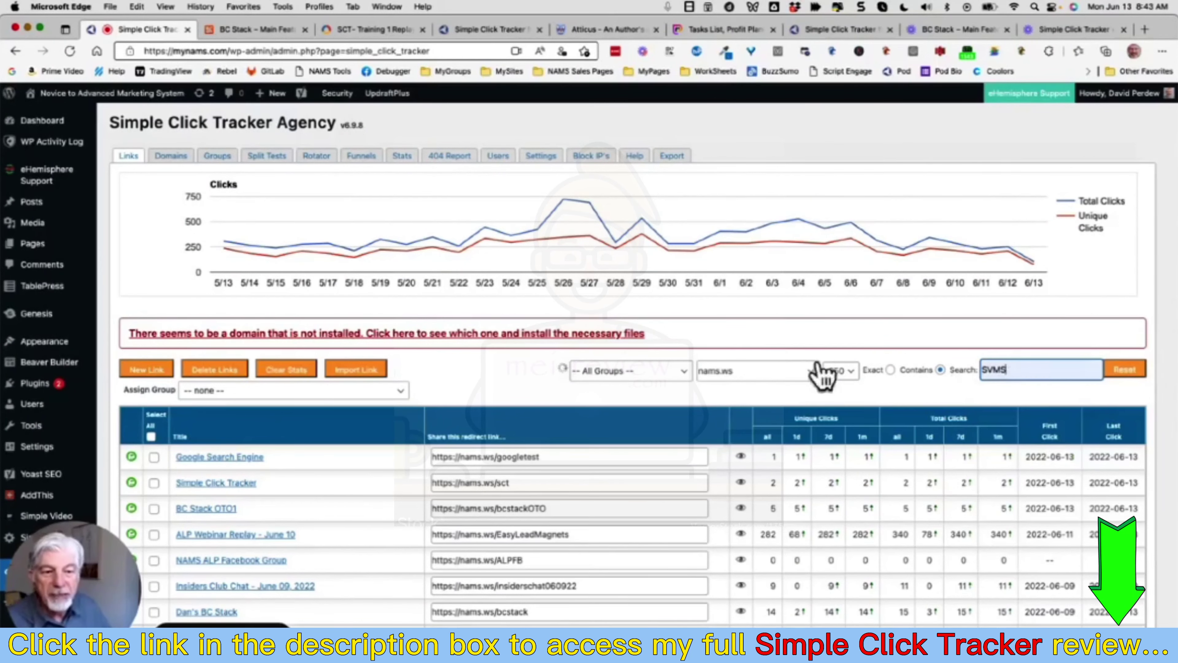
scroll(754, 357, down, 3)
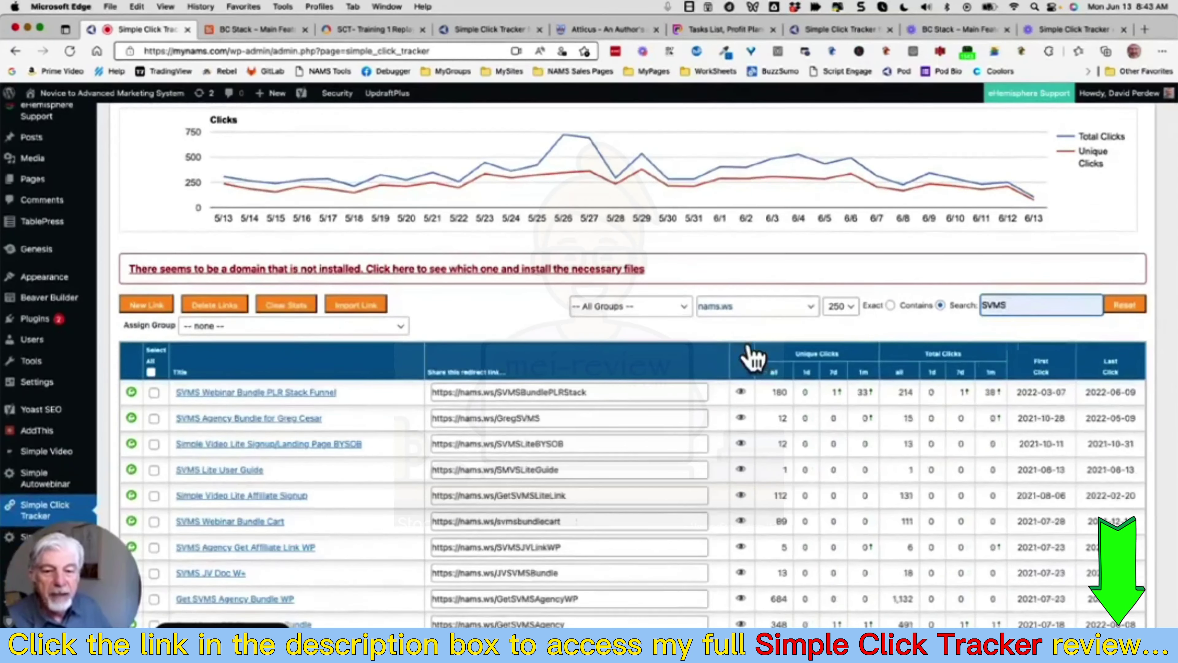
scroll(676, 443, down, 5)
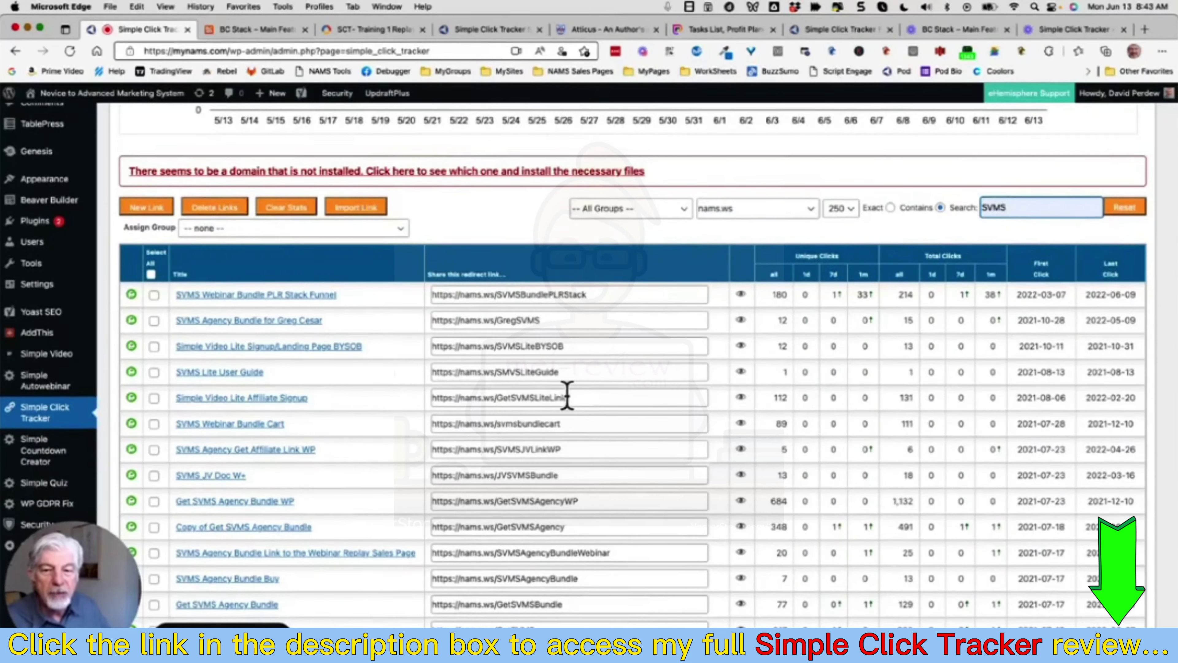
scroll(565, 397, down, 3)
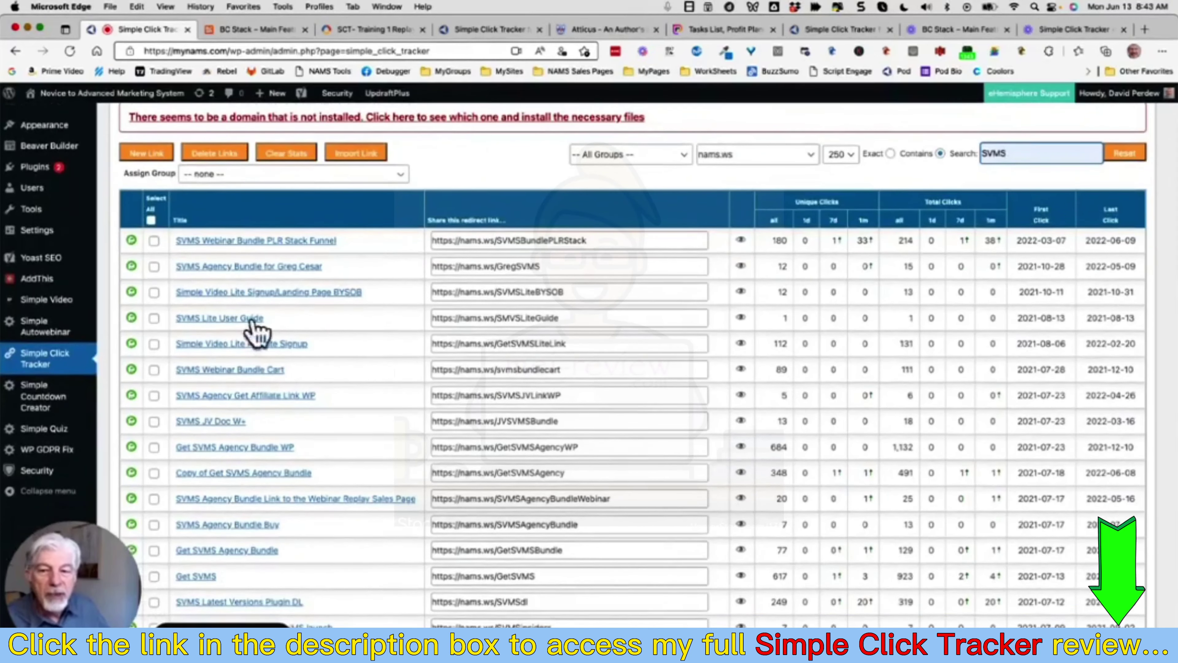
scroll(576, 417, down, 2)
scroll(578, 420, down, 20)
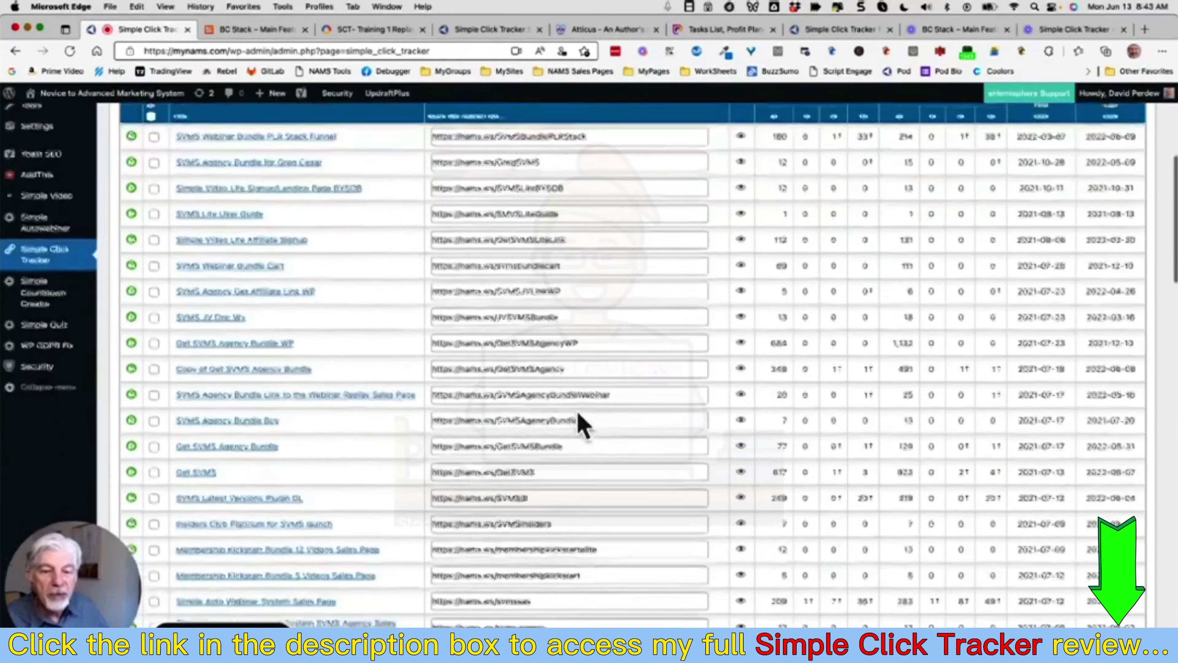
scroll(577, 411, down, 20)
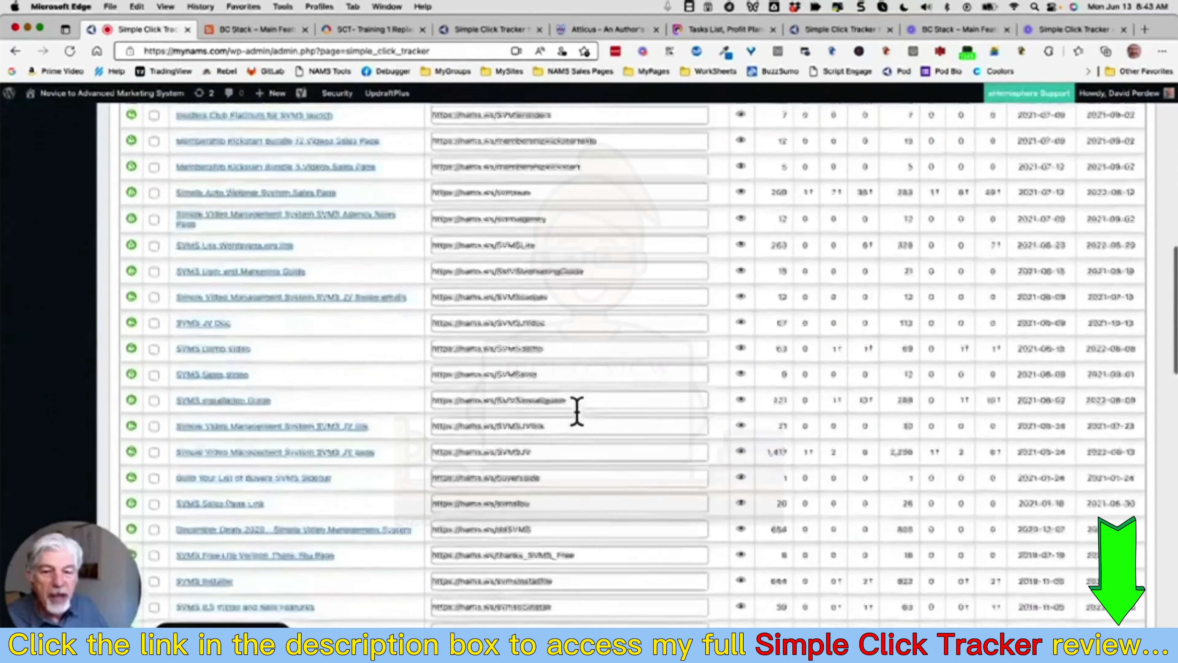
scroll(578, 411, up, 20)
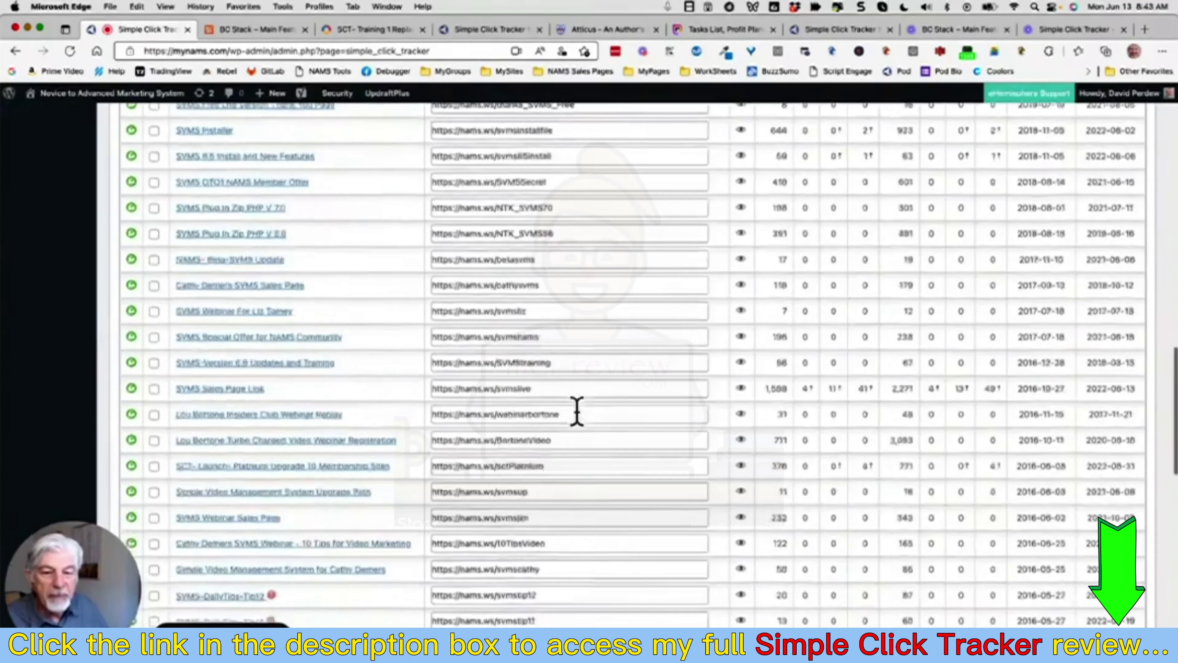
scroll(585, 421, up, 5)
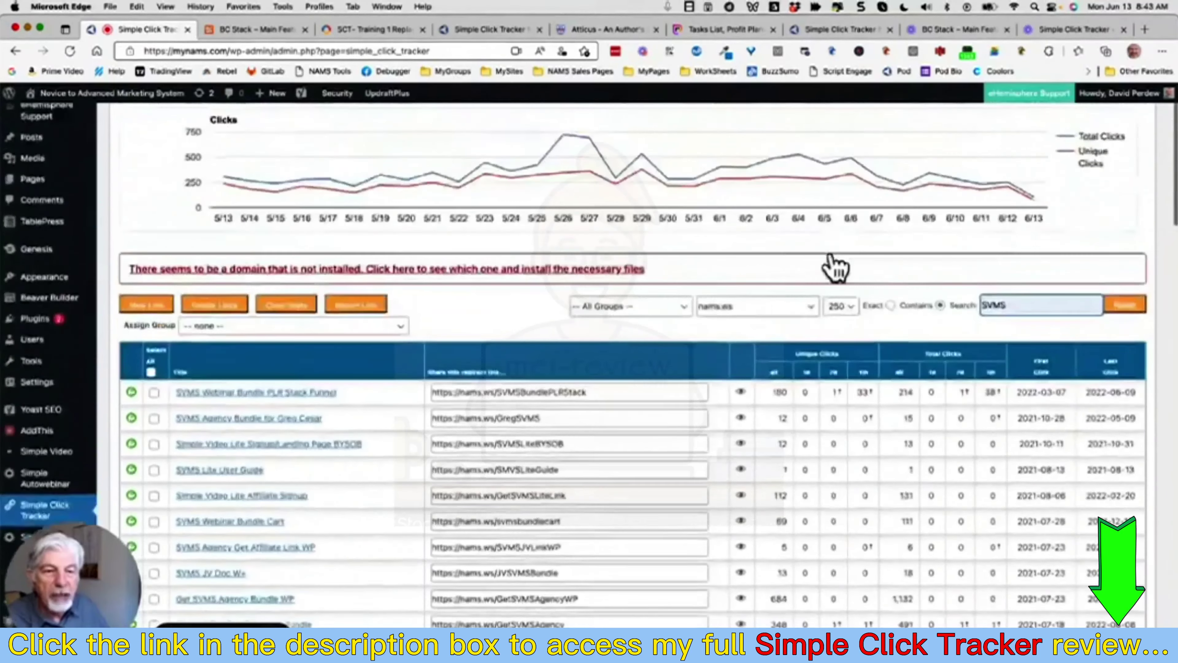
- Show the SVMS results 10 links per page, and switch the page size to 100
click(857, 337)
click(838, 272)
scroll(530, 378, down, 3)
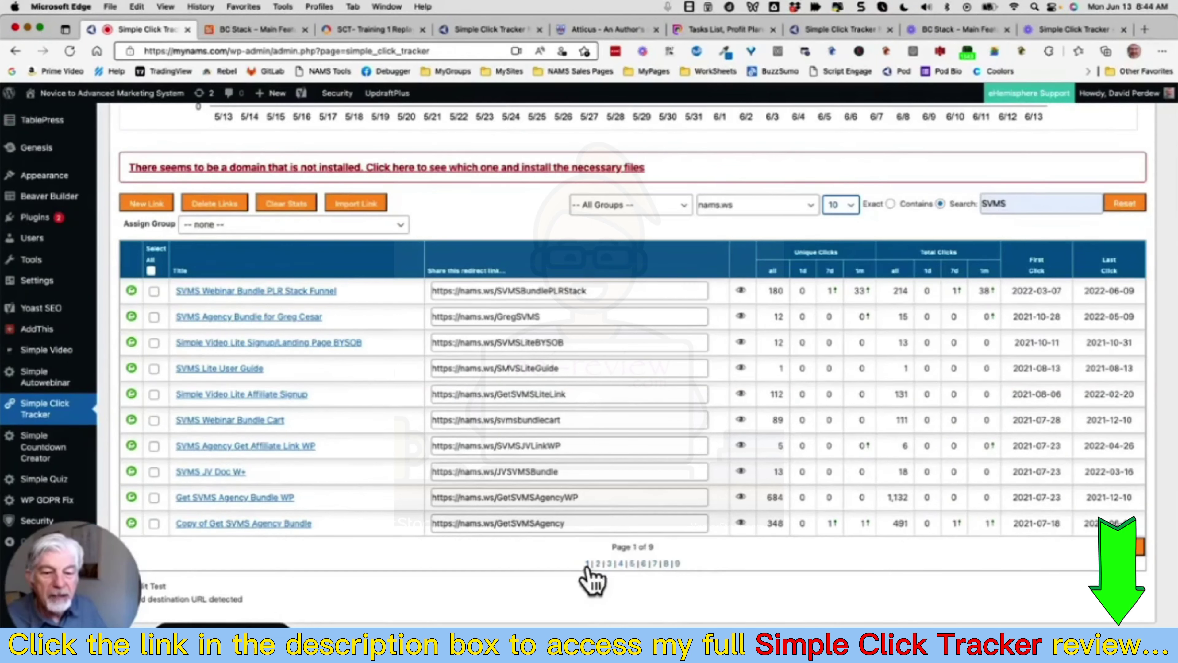
click(847, 207)
click(839, 247)
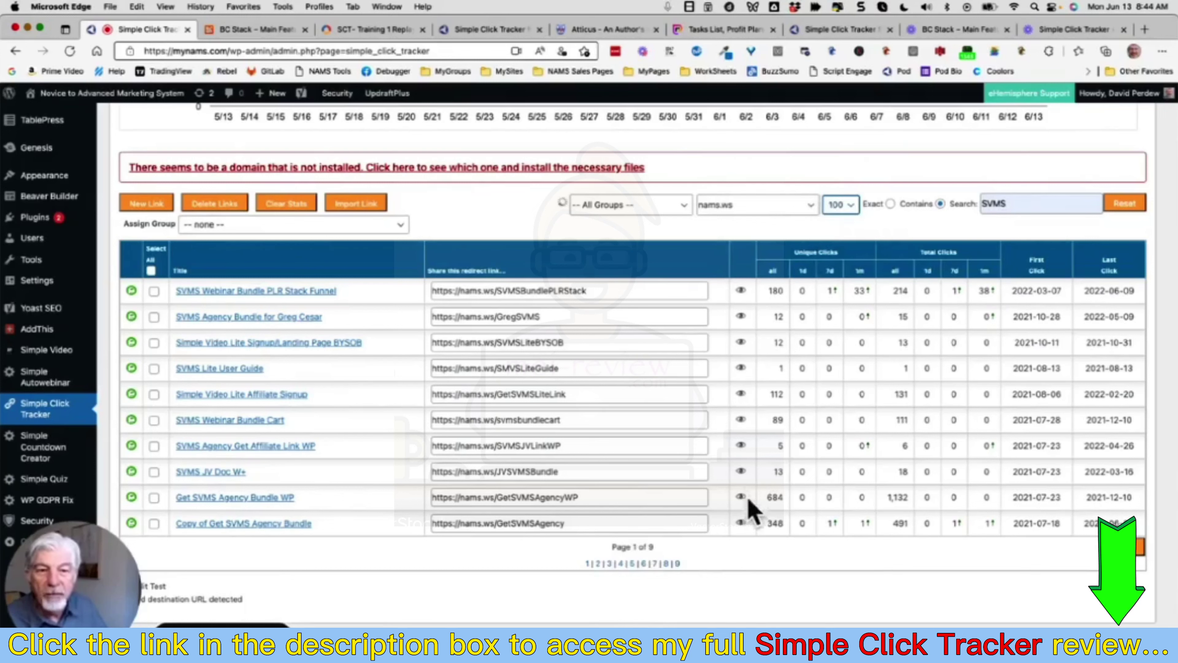
- Filter the nams.ws links by the SVMS group and look through the links in that group
scroll(747, 527, up, 5)
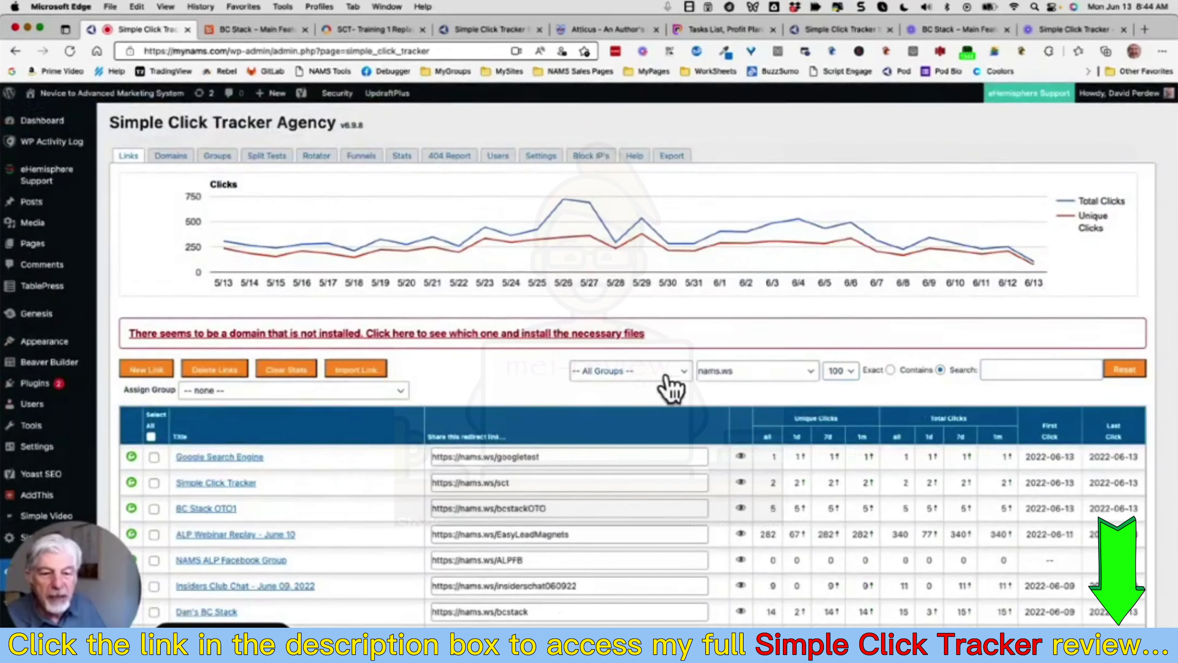
click(678, 375)
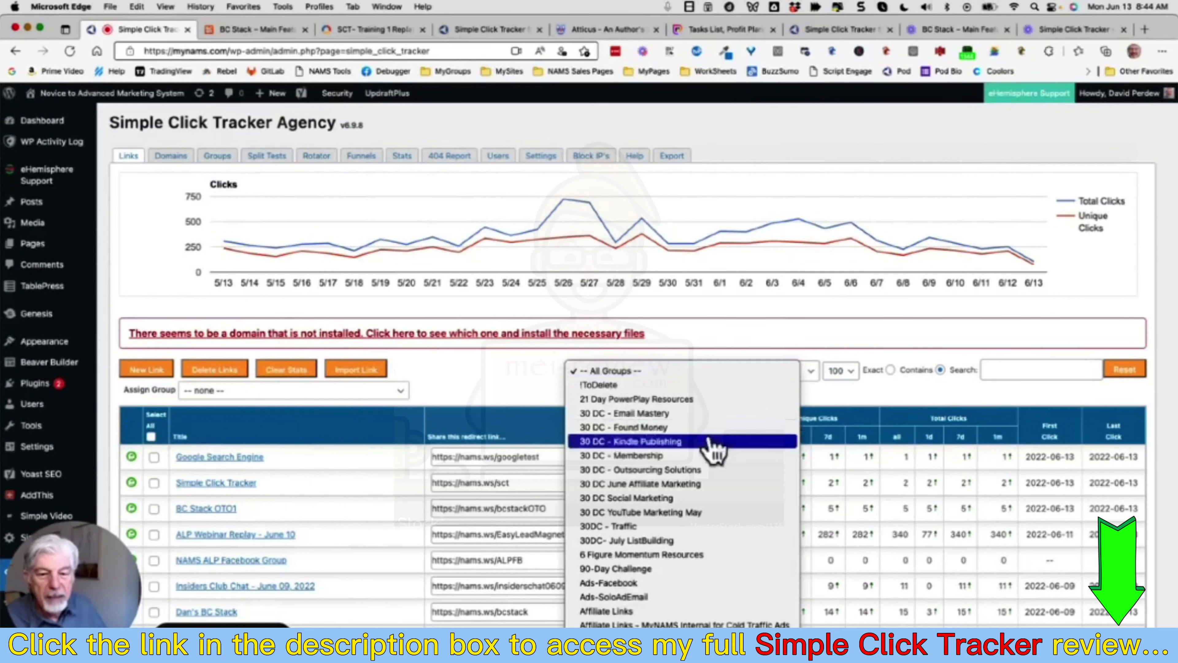
scroll(704, 517, down, 15)
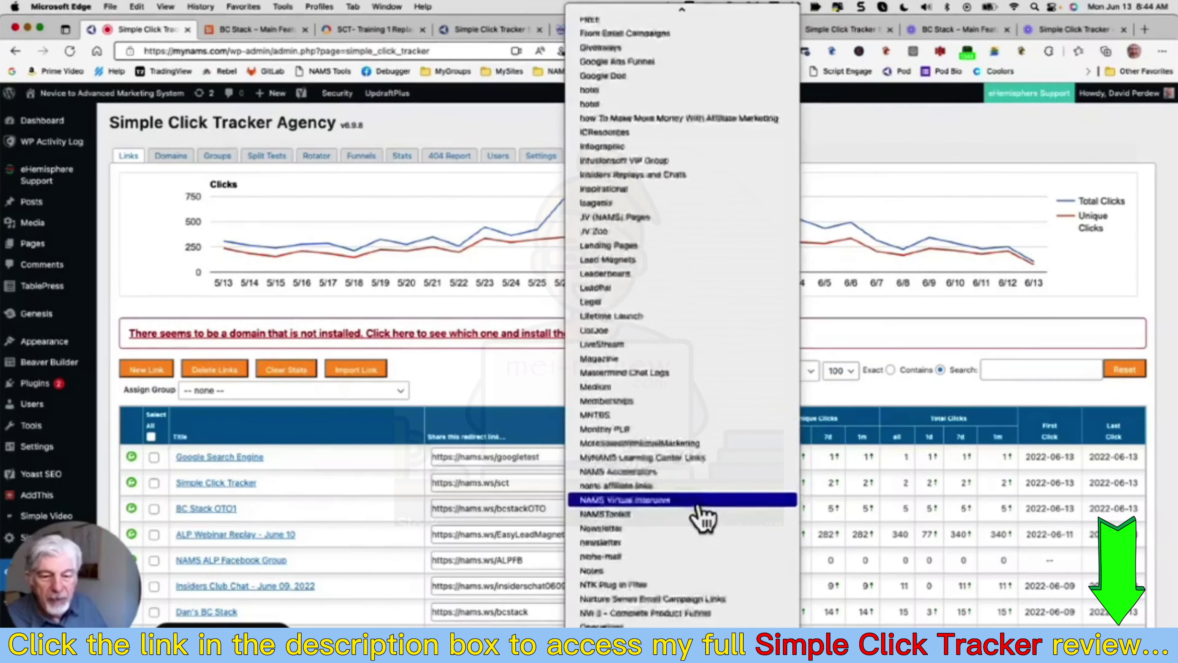
scroll(701, 513, down, 10)
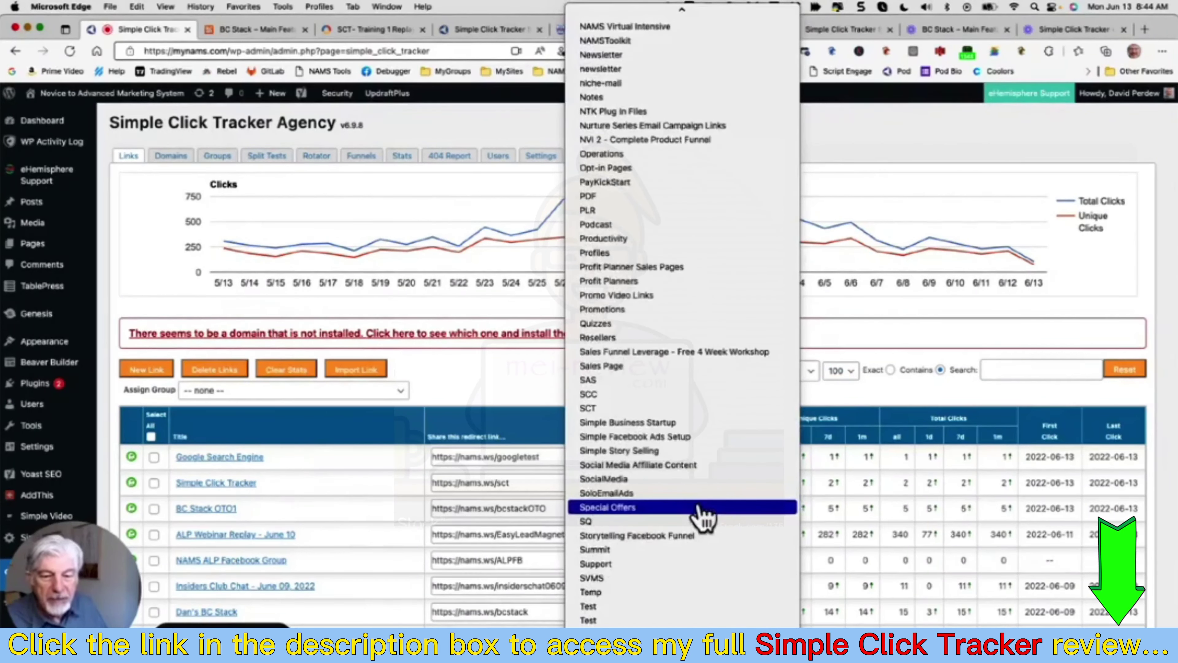
scroll(703, 516, down, 3)
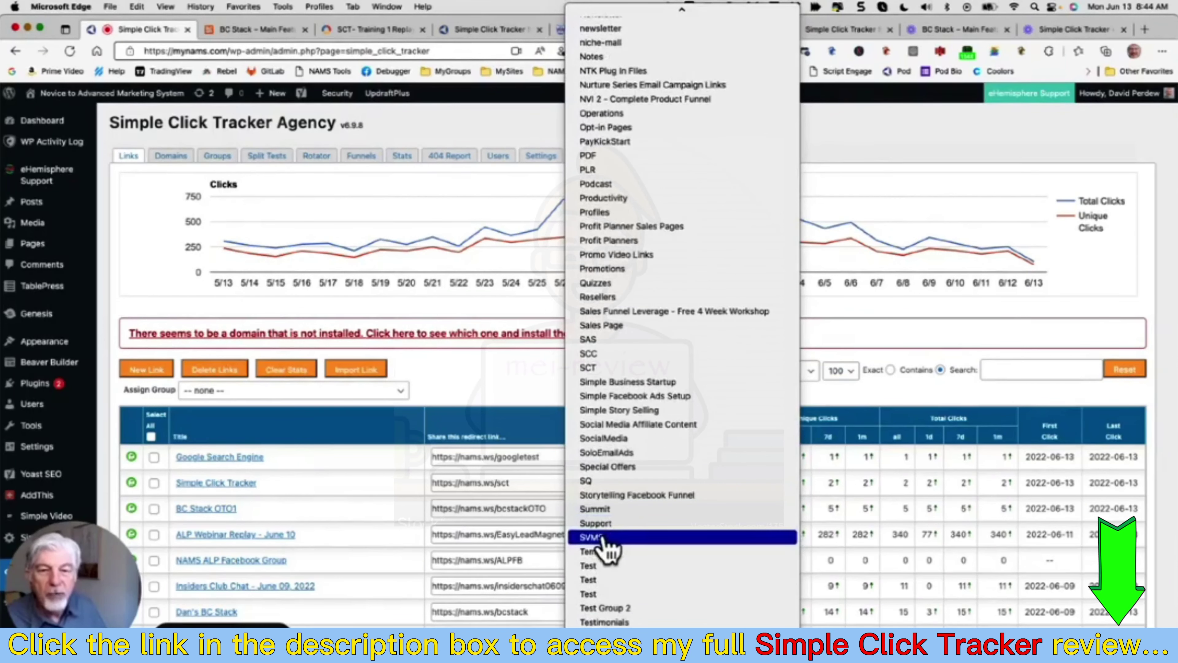
click(603, 538)
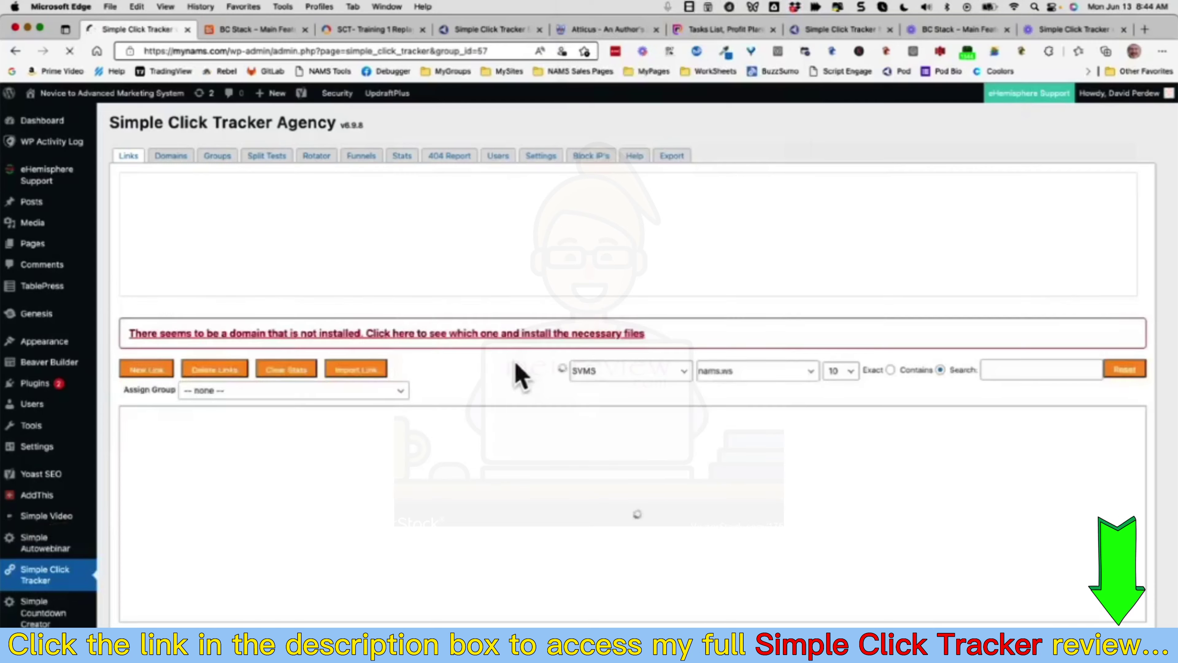
scroll(519, 377, down, 2)
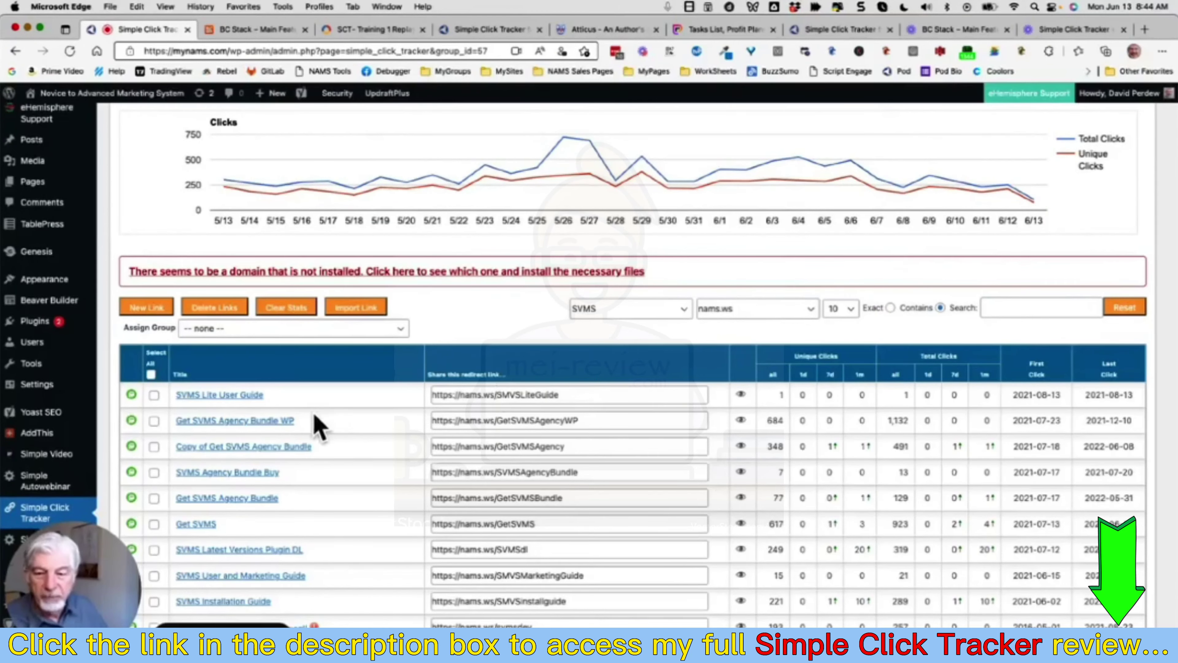
scroll(318, 427, down, 2)
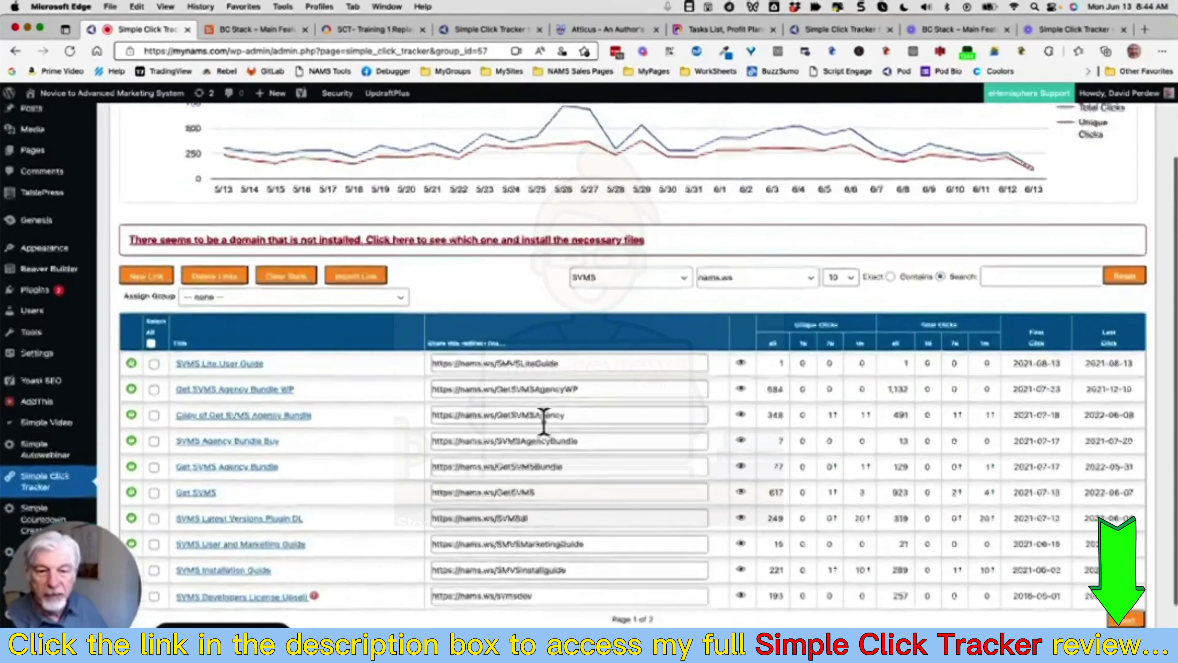
scroll(545, 421, up, 3)
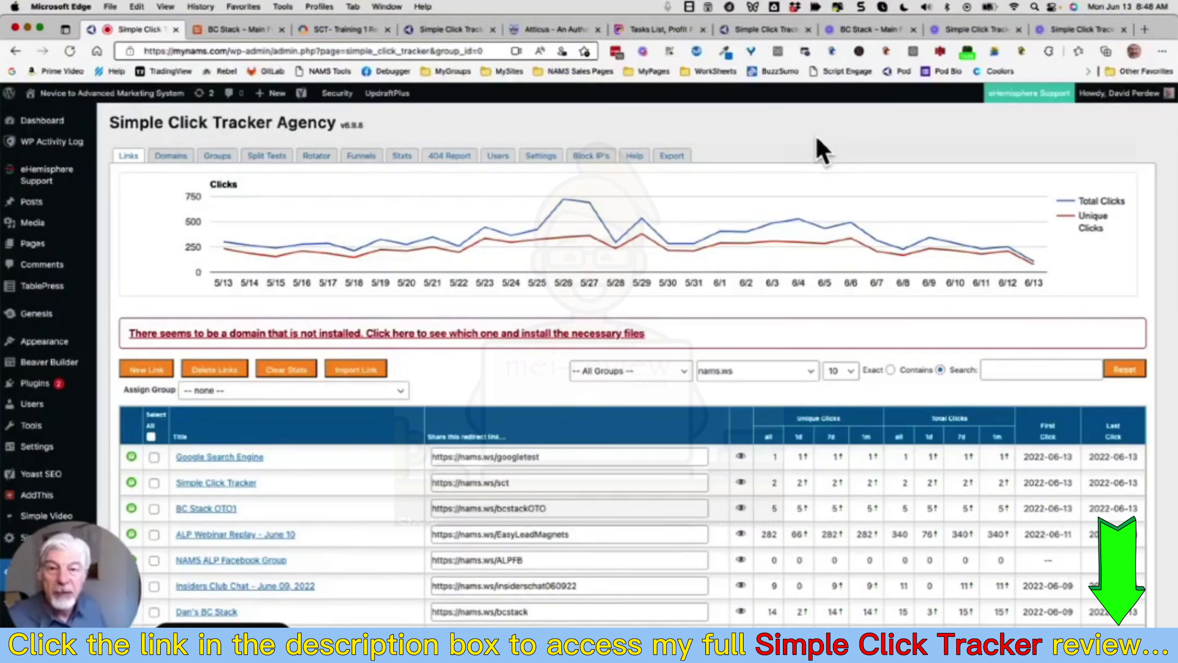
- Open page 11 of the nams.ws links list covering all groups
scroll(821, 151, down, 1)
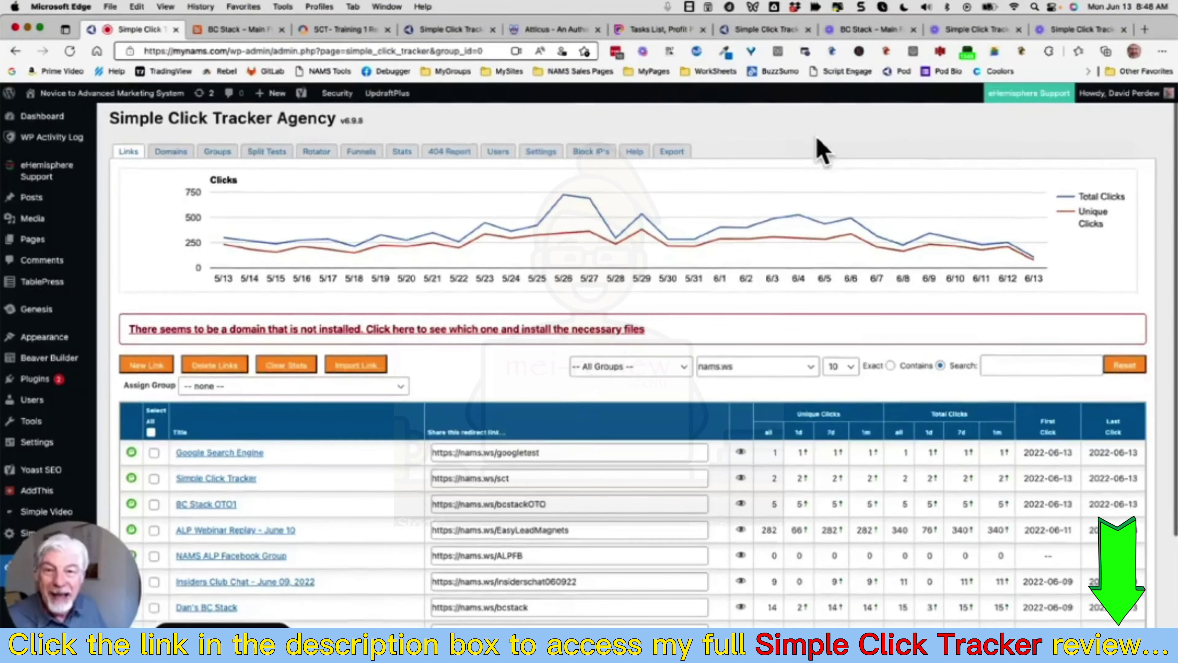
scroll(819, 151, down, 5)
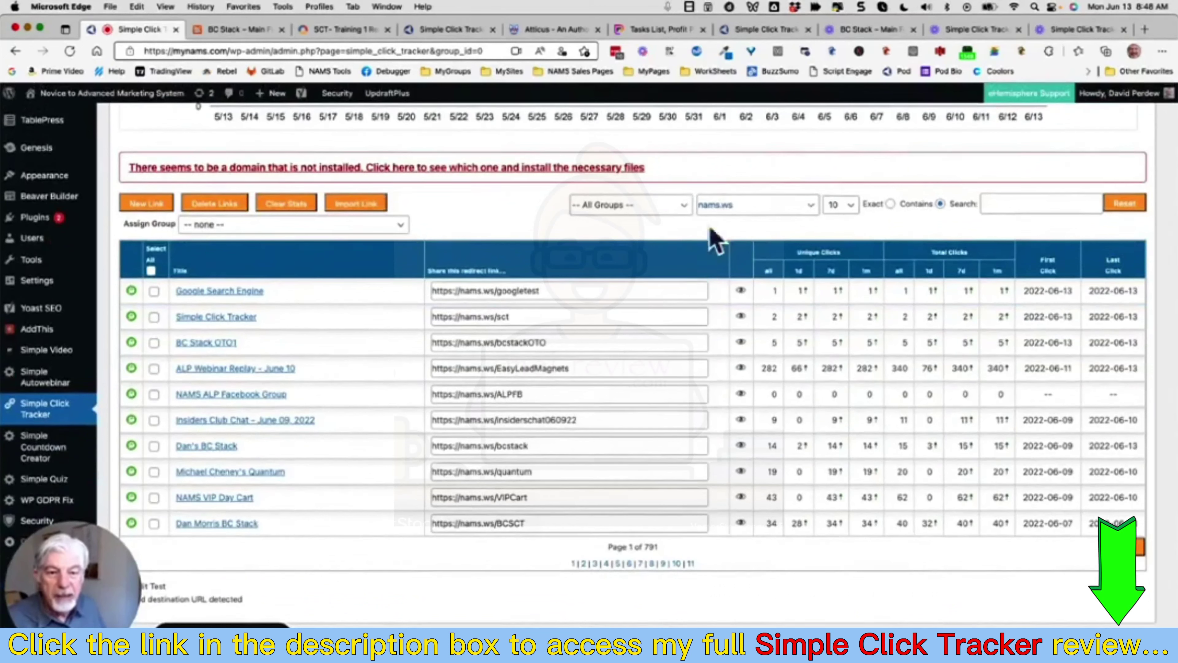
click(691, 564)
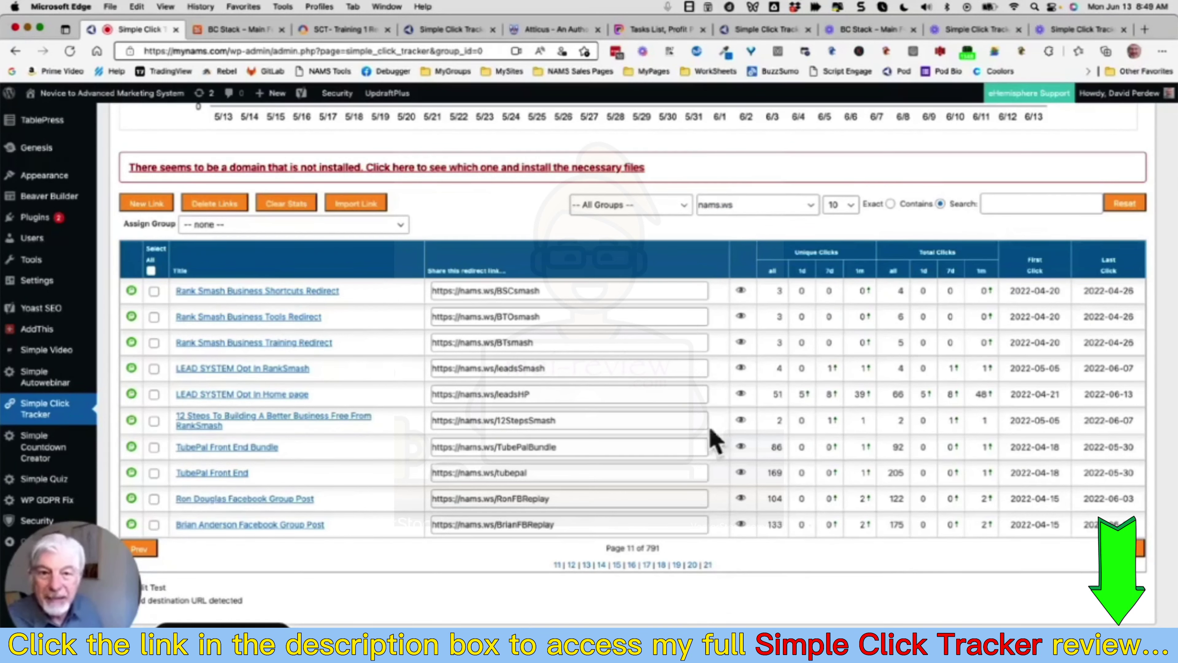
- Review the group choices available for filtering the nams.ws links, leaving All Groups selected
scroll(500, 423, up, 5)
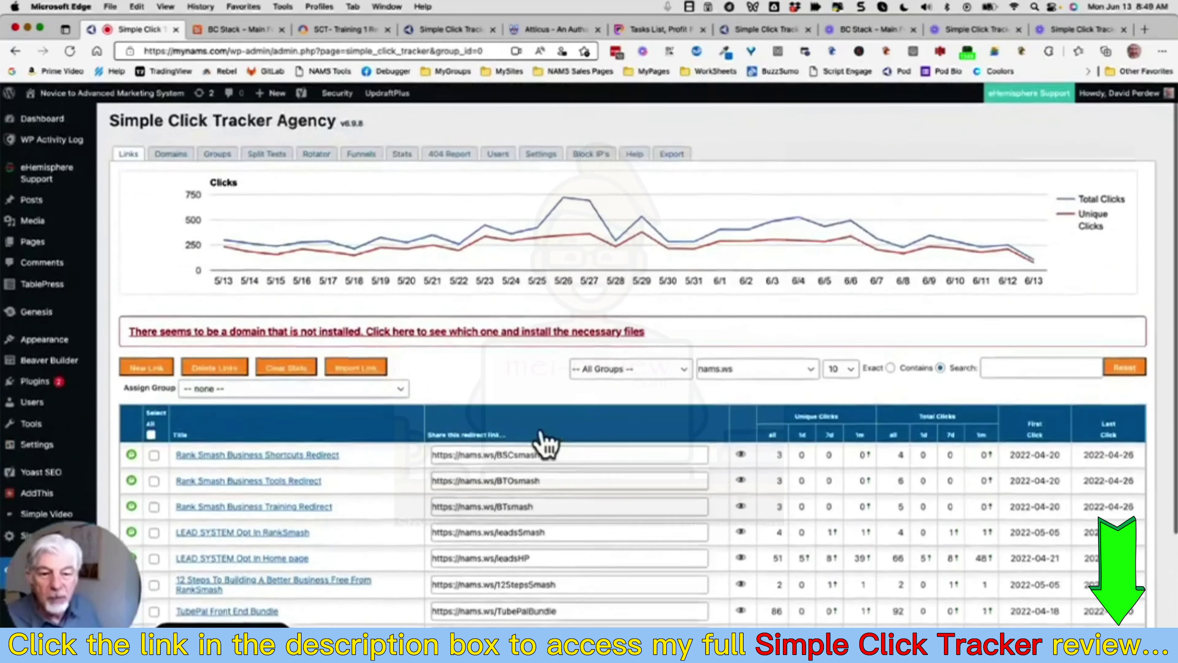
scroll(541, 441, down, 2)
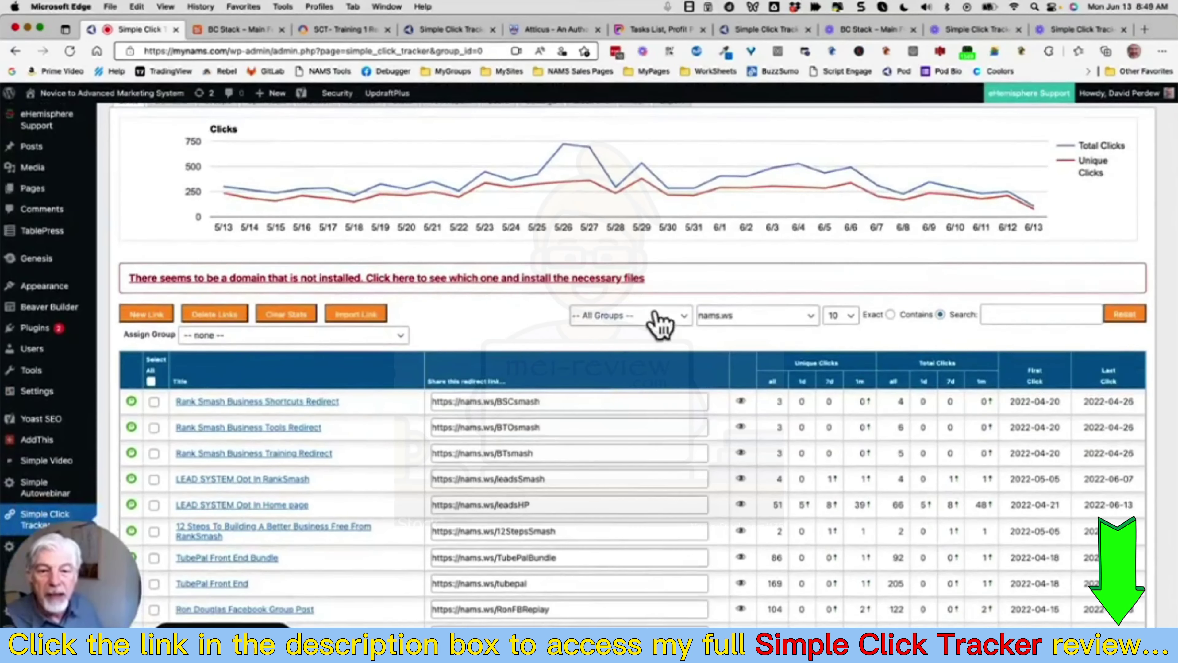
click(684, 320)
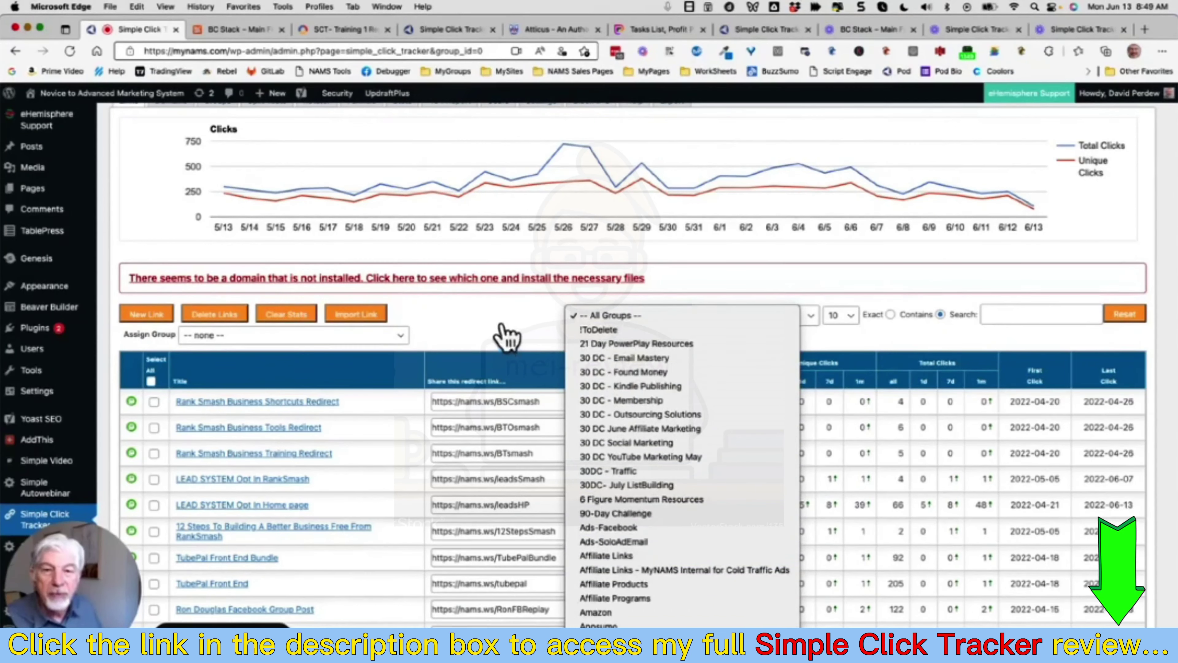
click(544, 329)
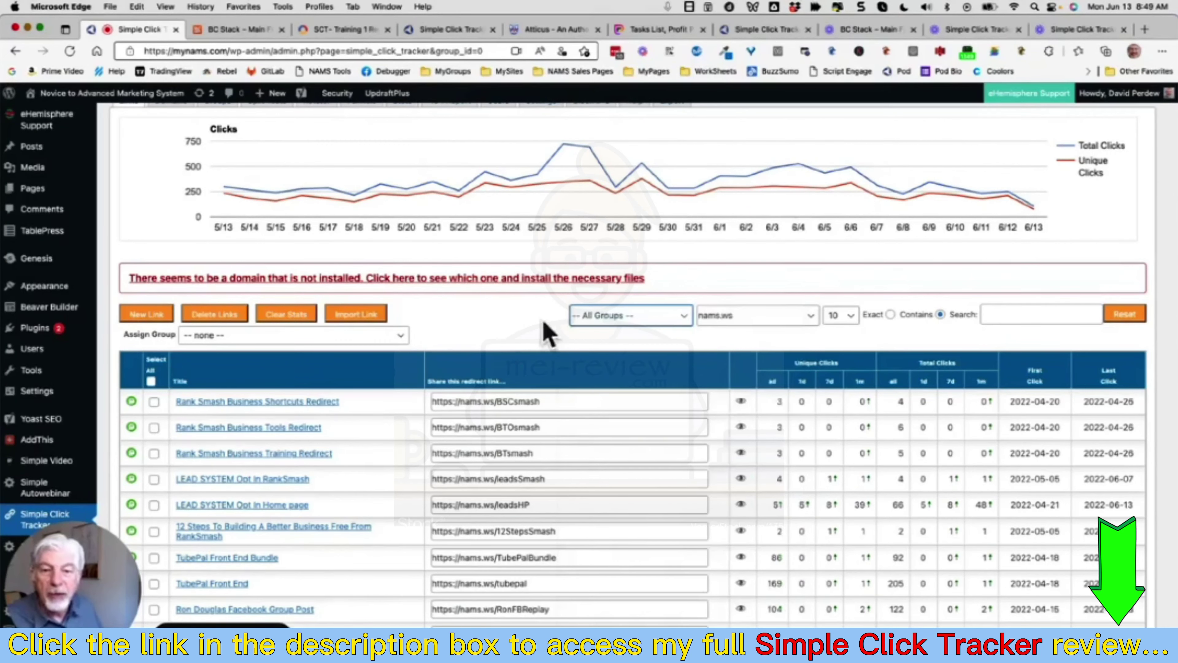
- Go to the Groups page and look through the link groups and how many links each one holds
scroll(544, 329, up, 2)
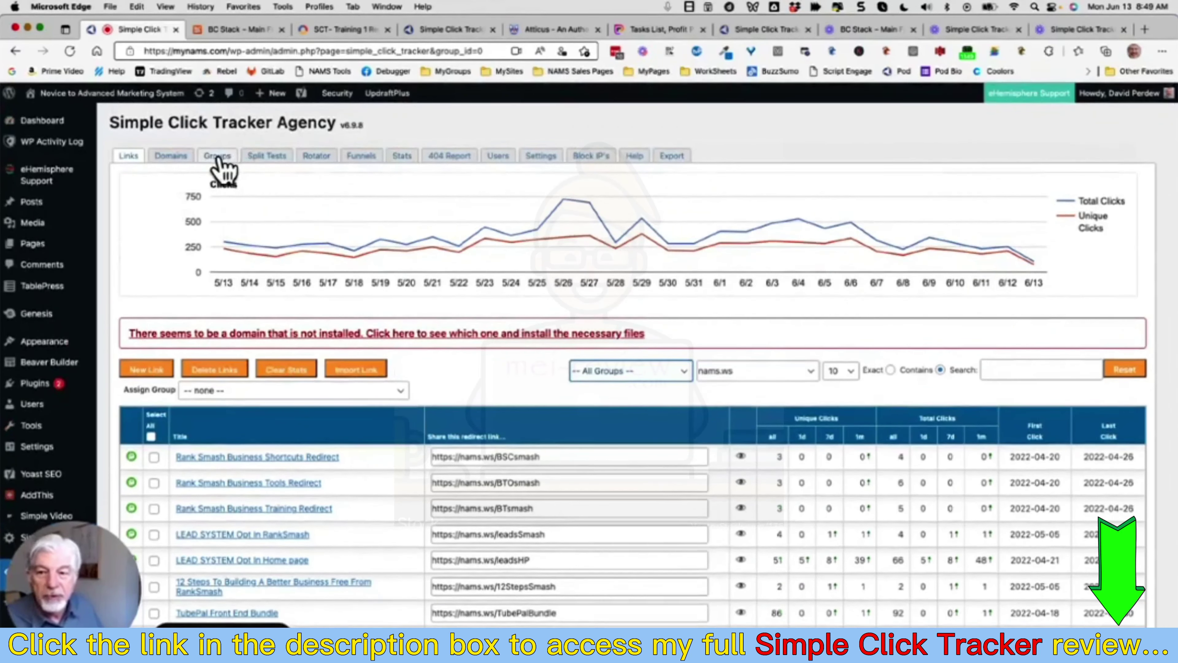
click(218, 158)
scroll(382, 413, down, 5)
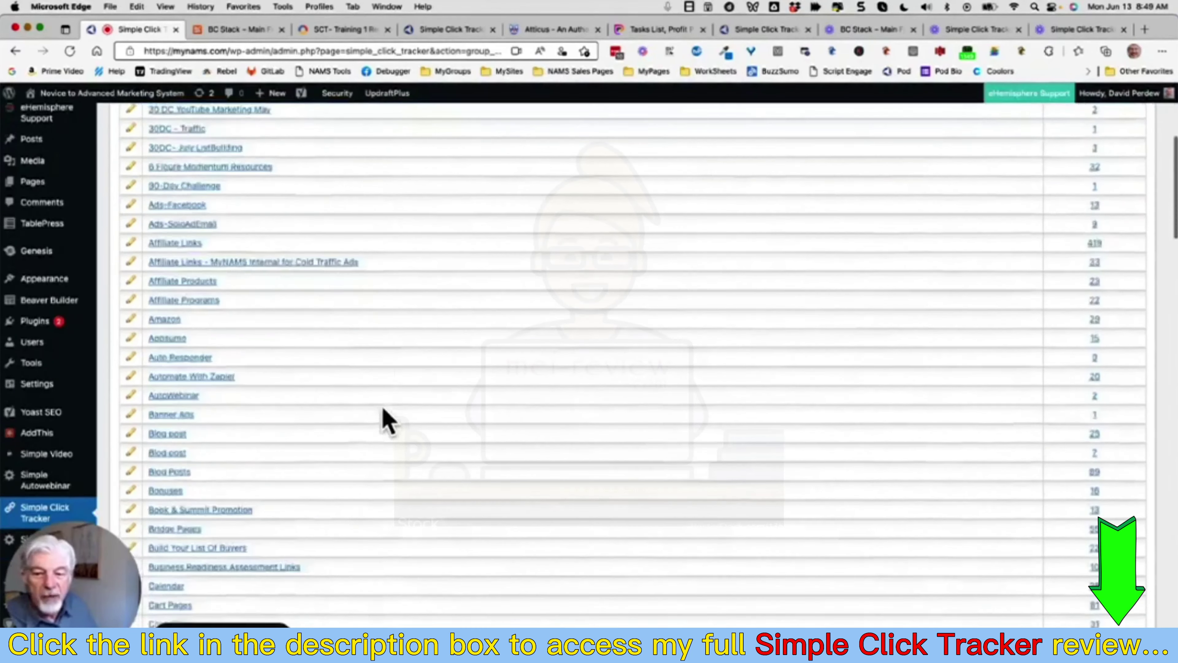
scroll(382, 408, down, 15)
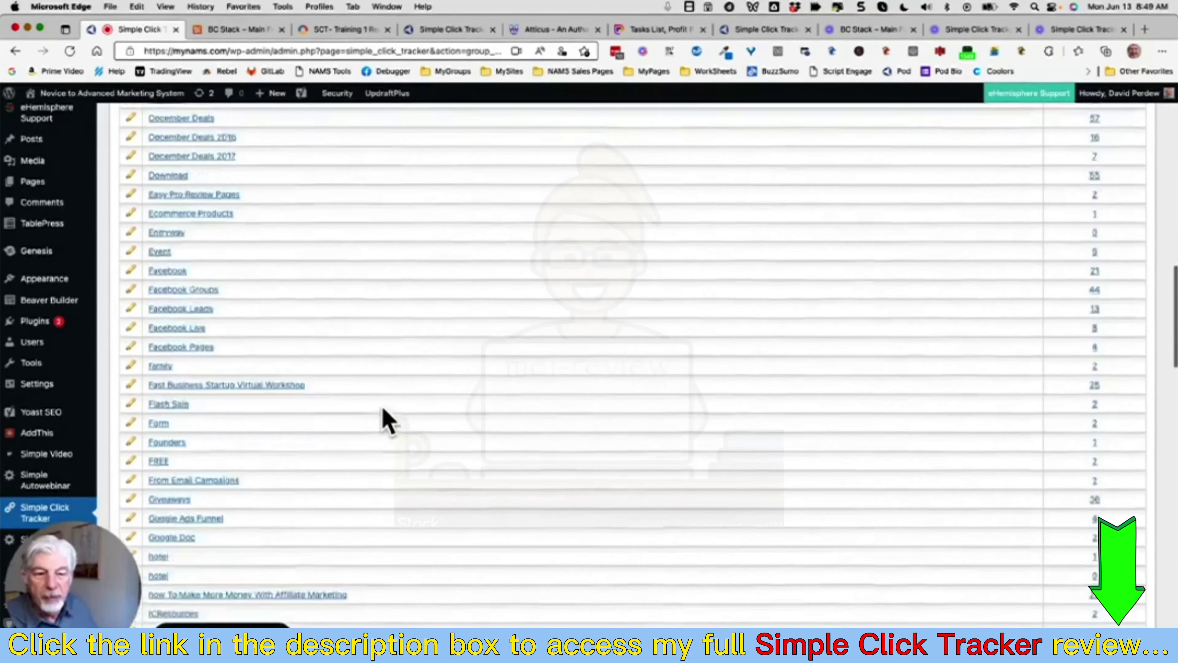
scroll(383, 409, down, 3)
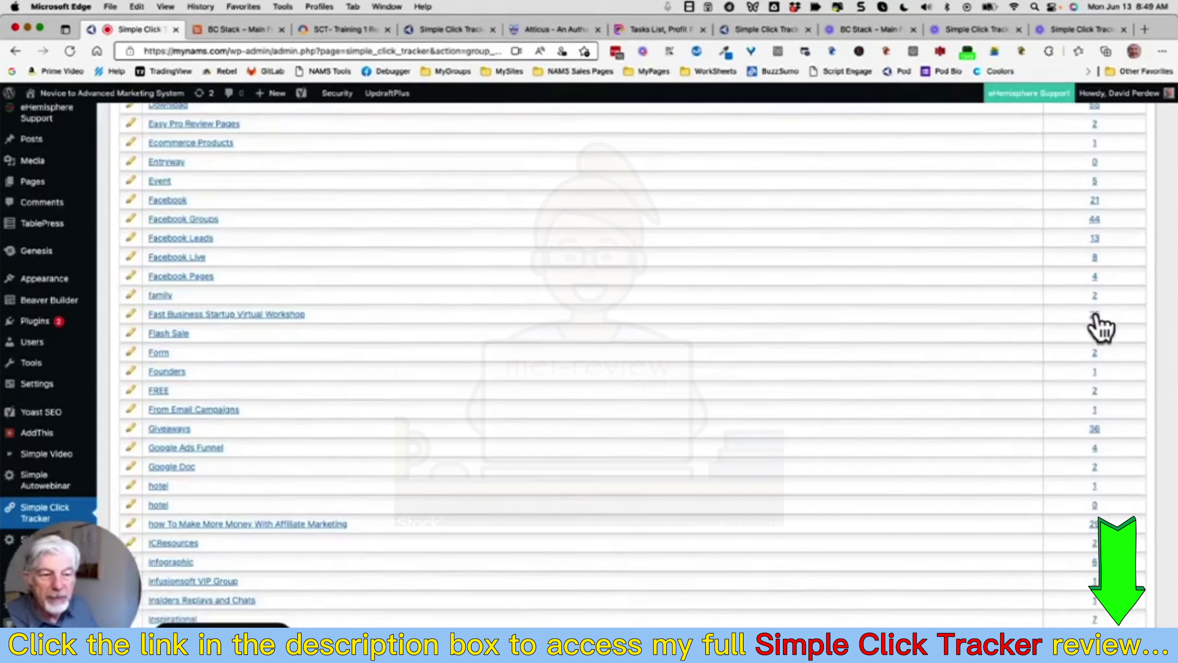
scroll(631, 337, up, 20)
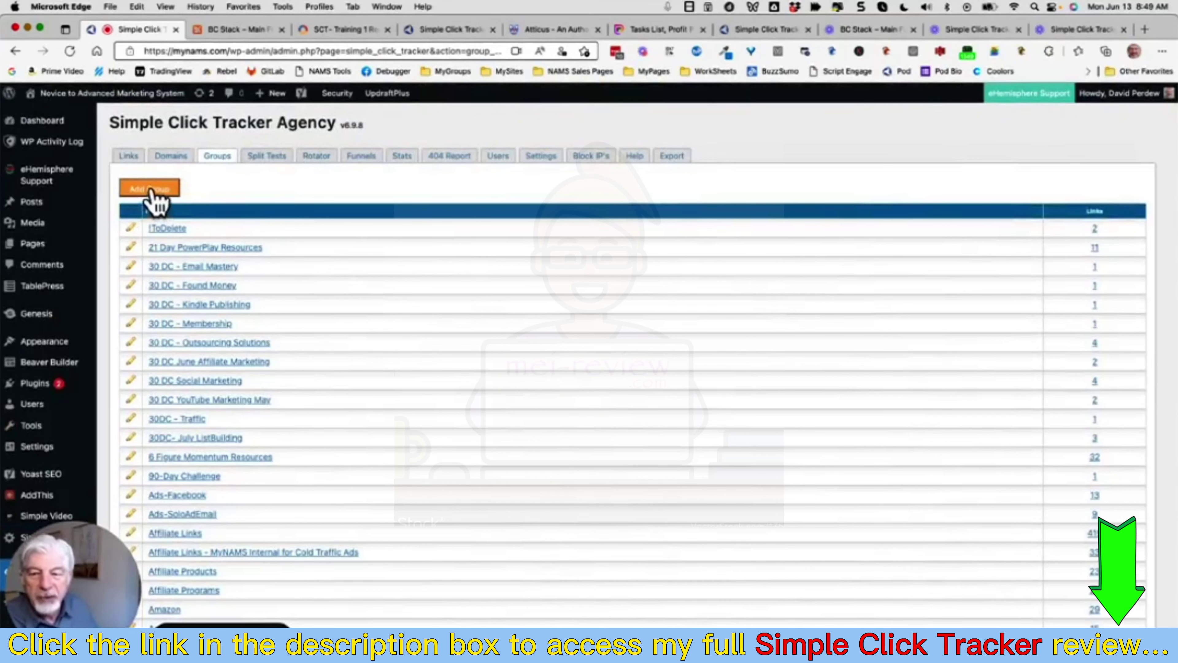
- Start a new group named List Building and return to the group list without saving it
click(155, 200)
click(349, 220)
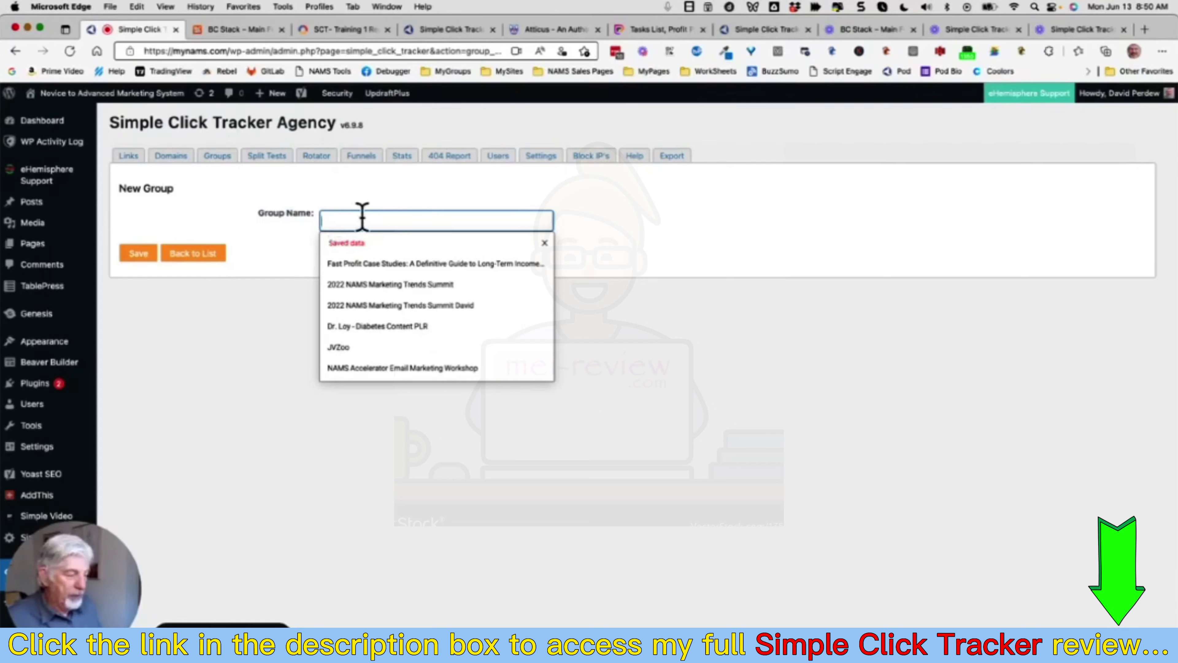
text(List Building)
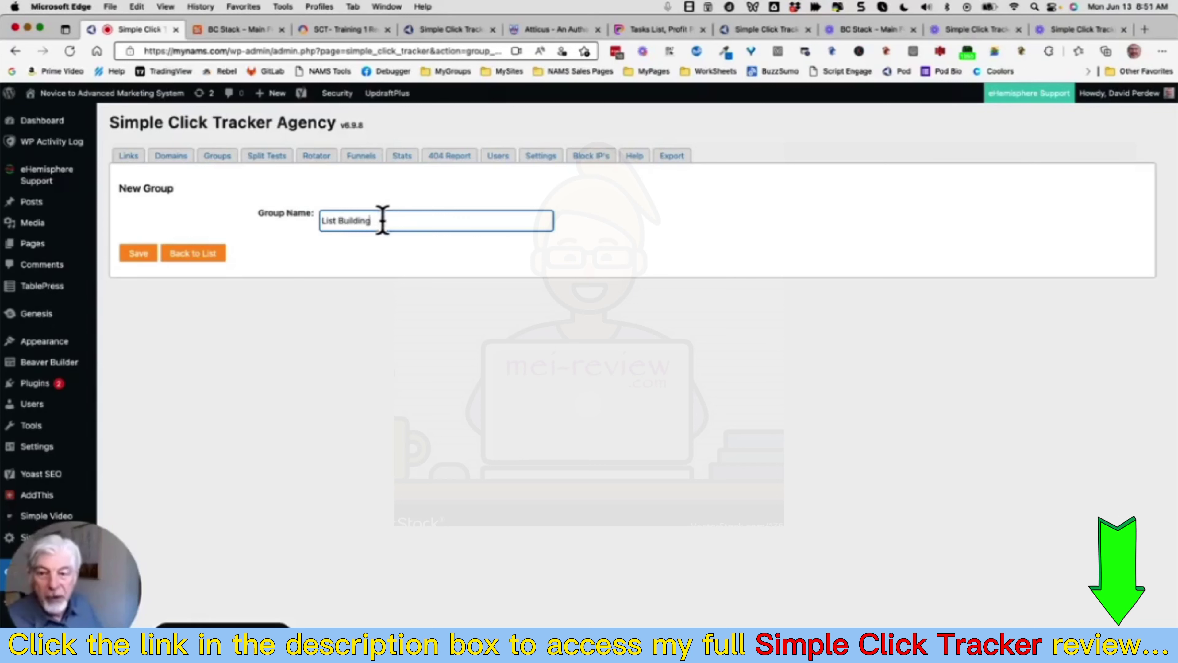
click(191, 254)
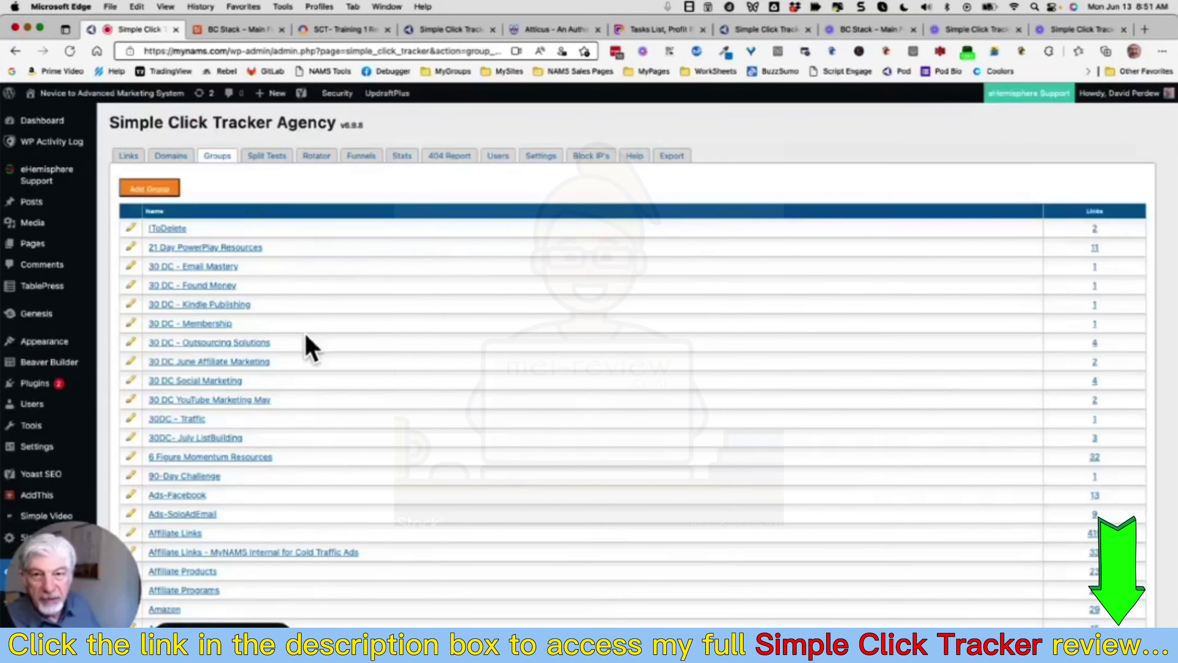
- Look through the alphabetical list of link groups as far as the NAMS groups and return to its beginning
scroll(357, 339, down, 10)
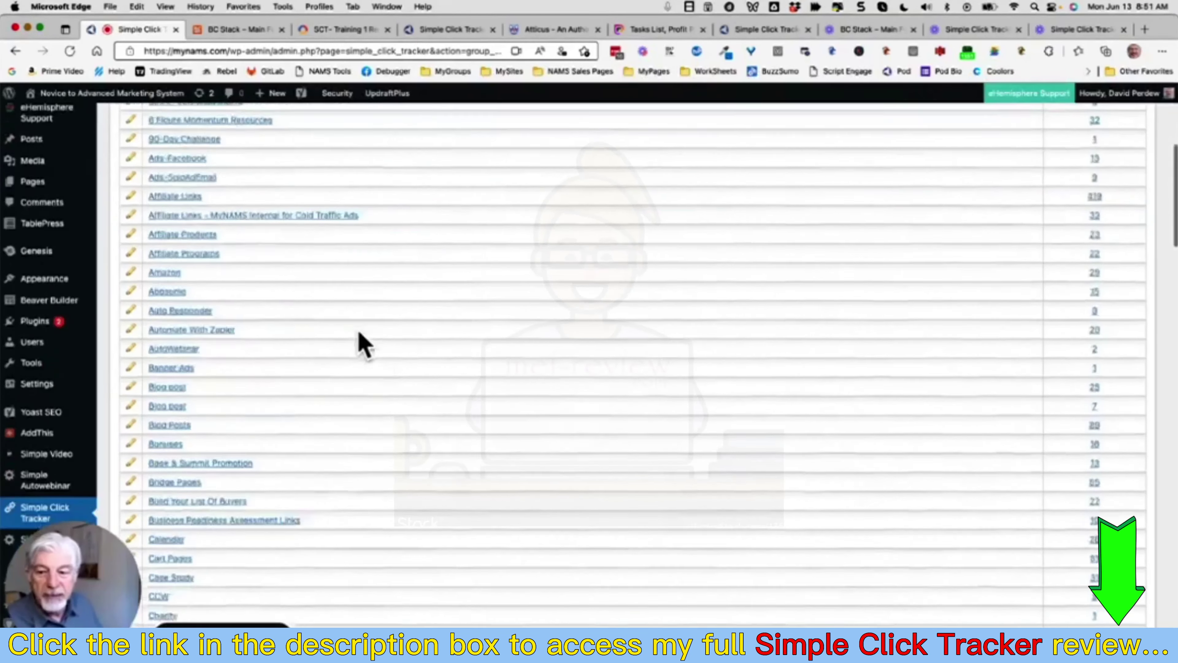
scroll(362, 342, down, 3)
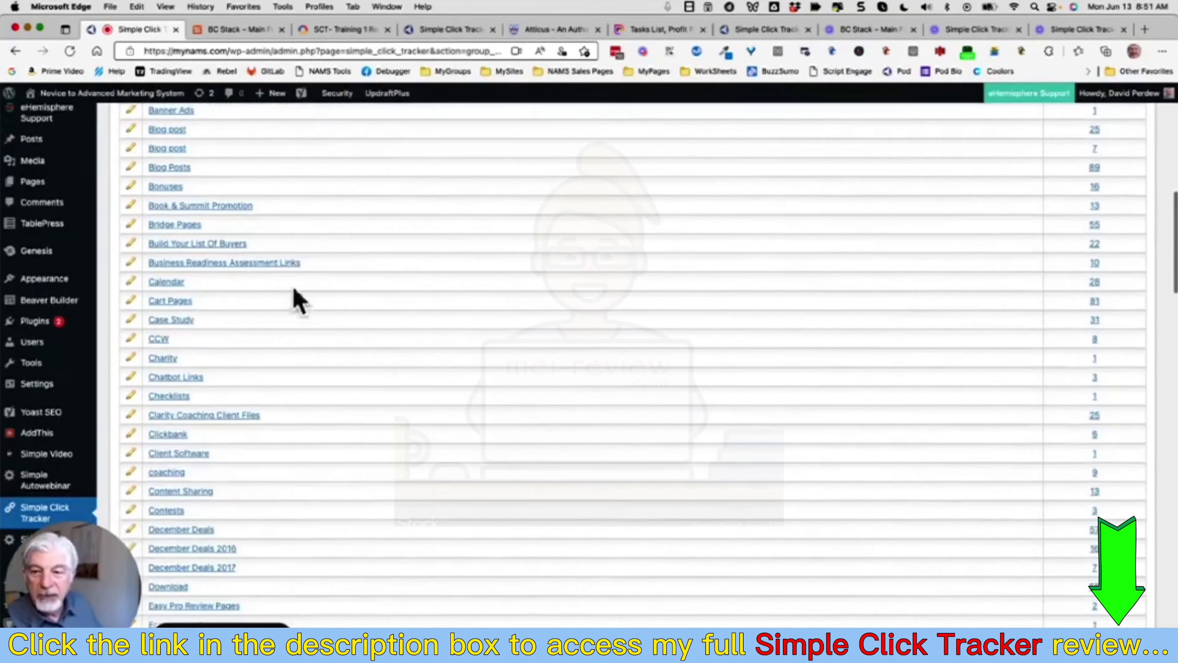
scroll(302, 346, down, 4)
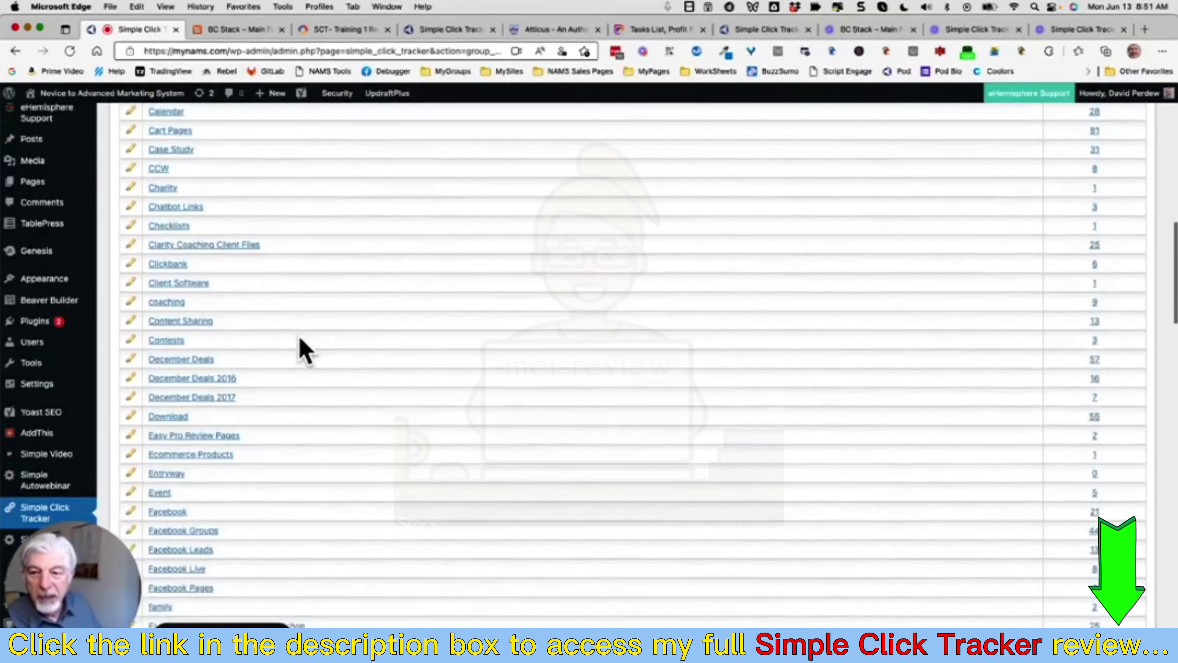
scroll(302, 350, down, 13)
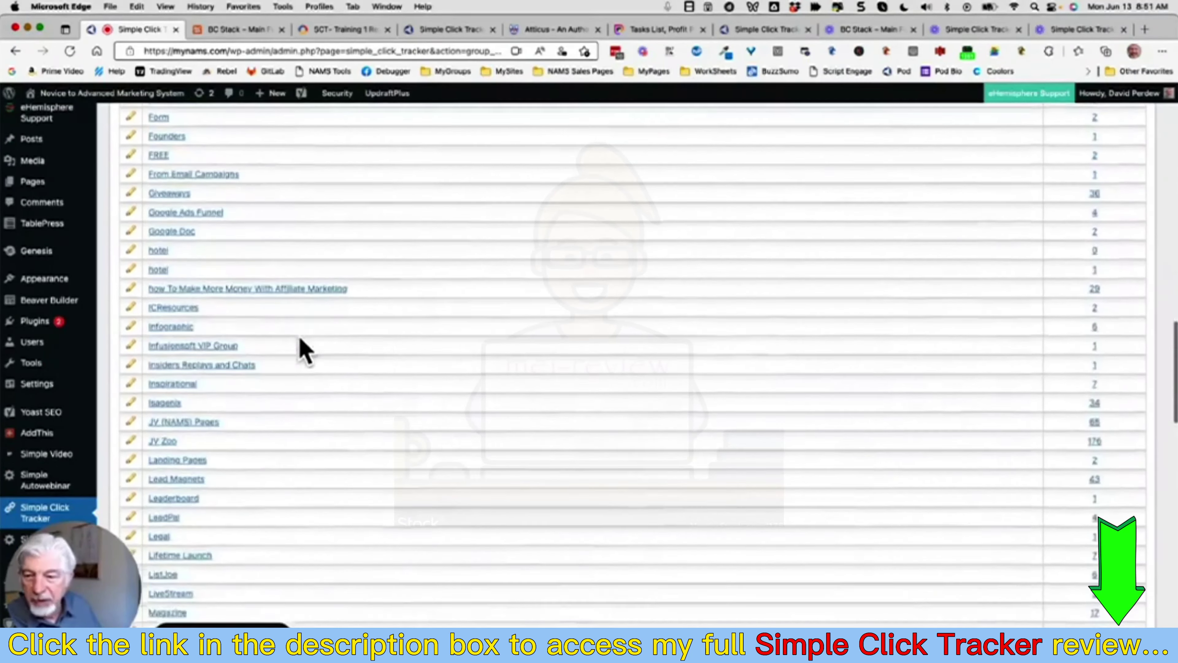
scroll(302, 350, down, 3)
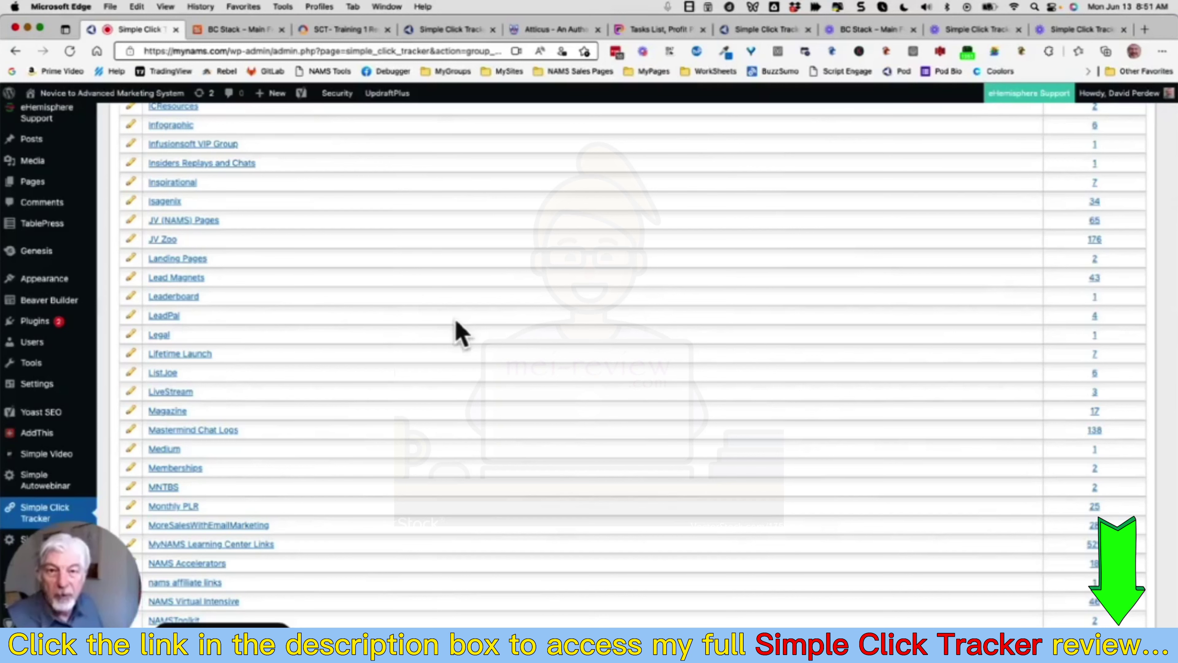
scroll(453, 329, up, 15)
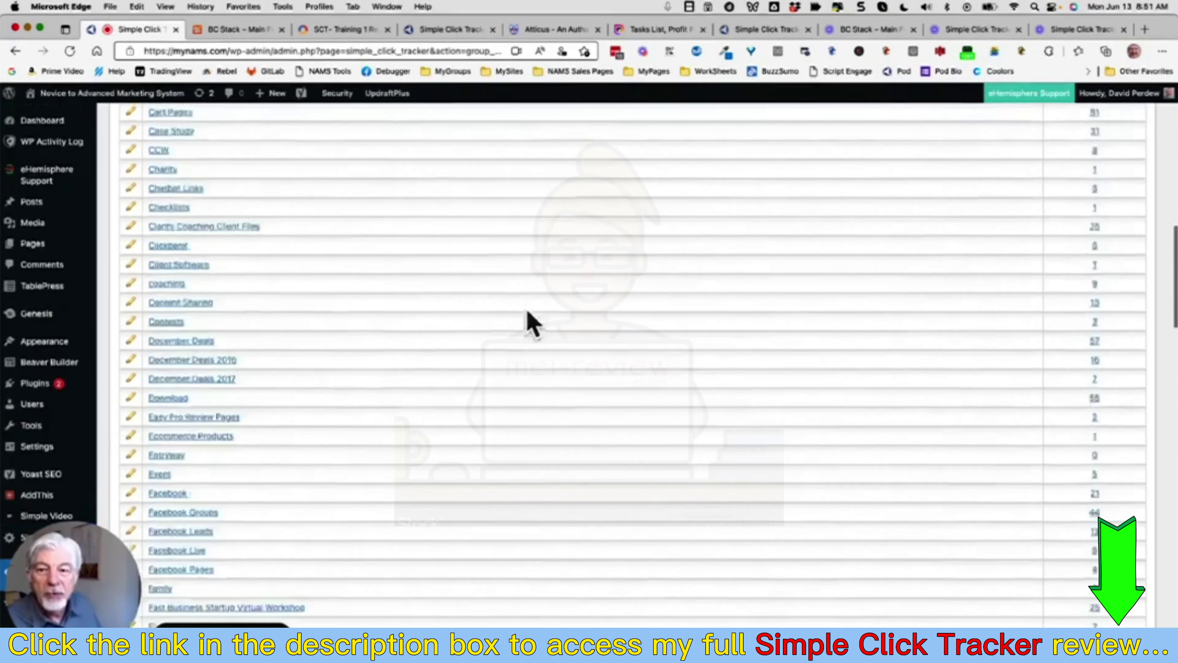
scroll(564, 327, up, 10)
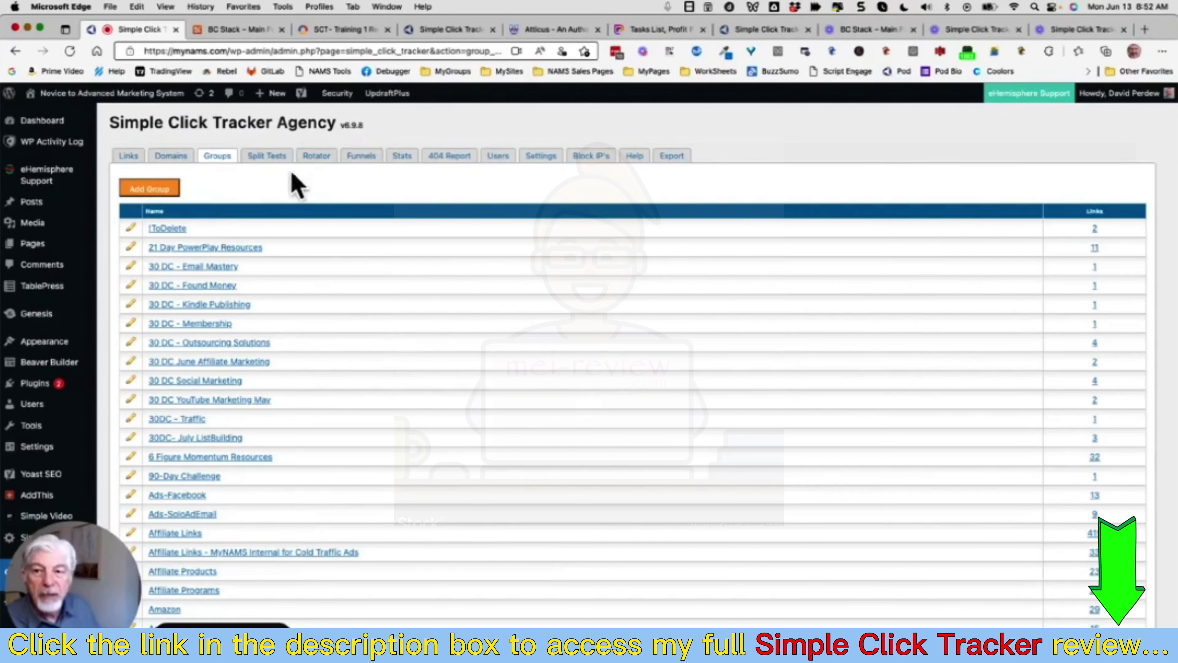
- Open a new link form, examine its group choices and Add New Group field, and go back to the links list without saving
click(129, 157)
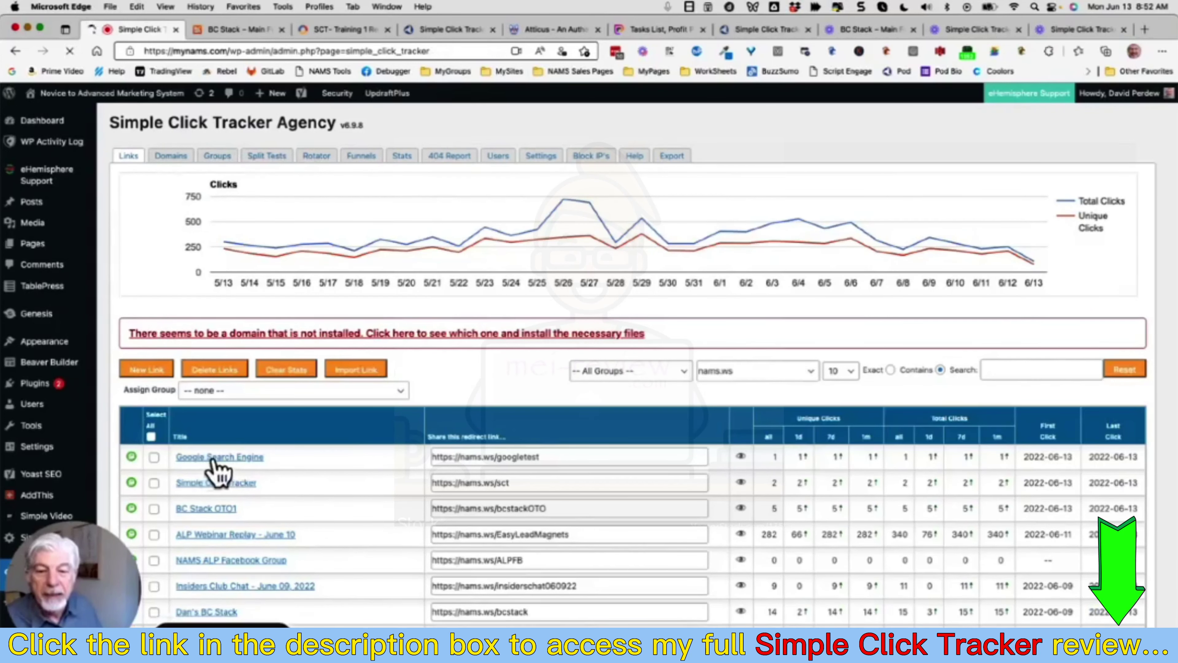
click(524, 328)
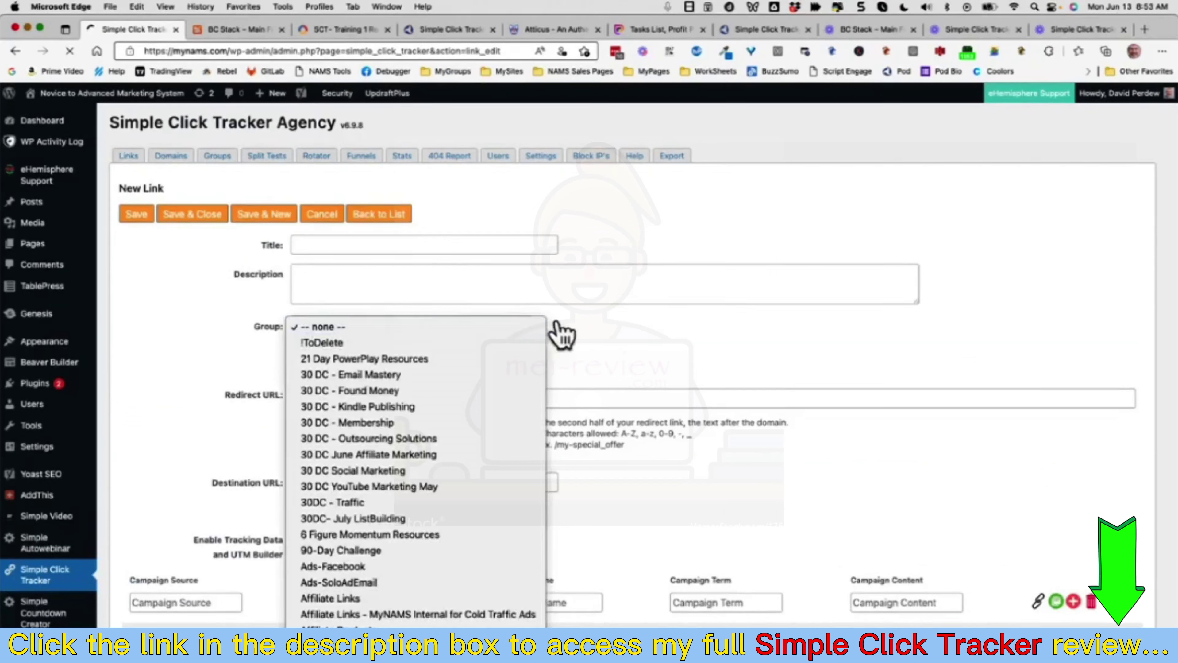
click(601, 325)
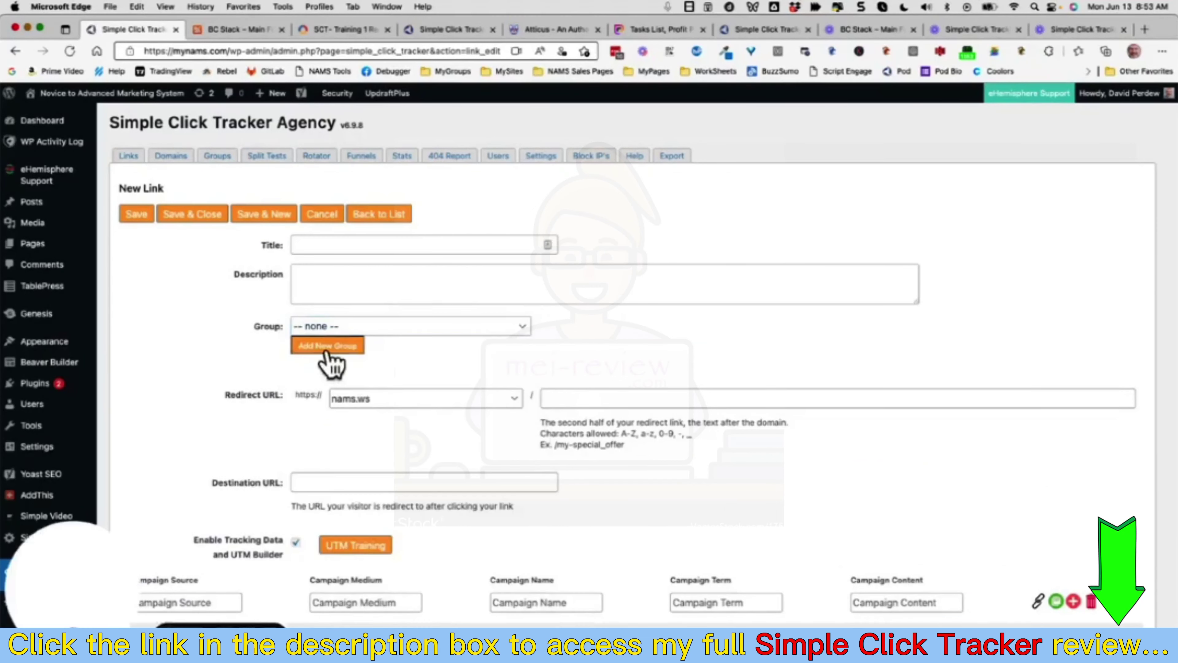
click(340, 348)
click(362, 364)
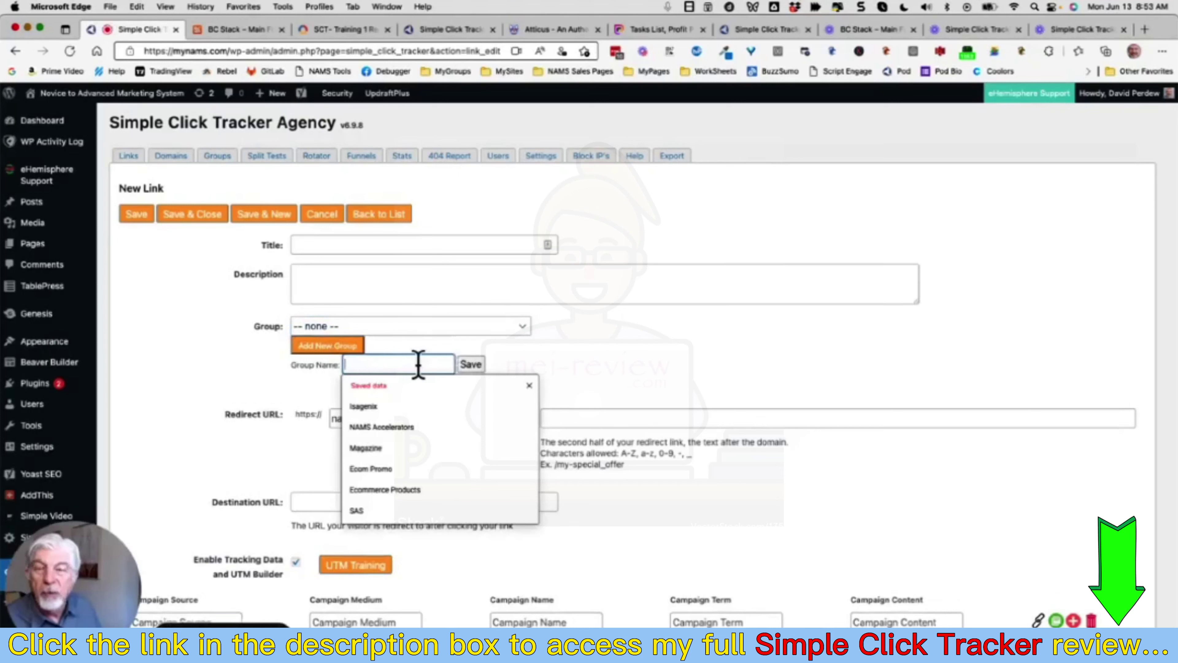
click(668, 349)
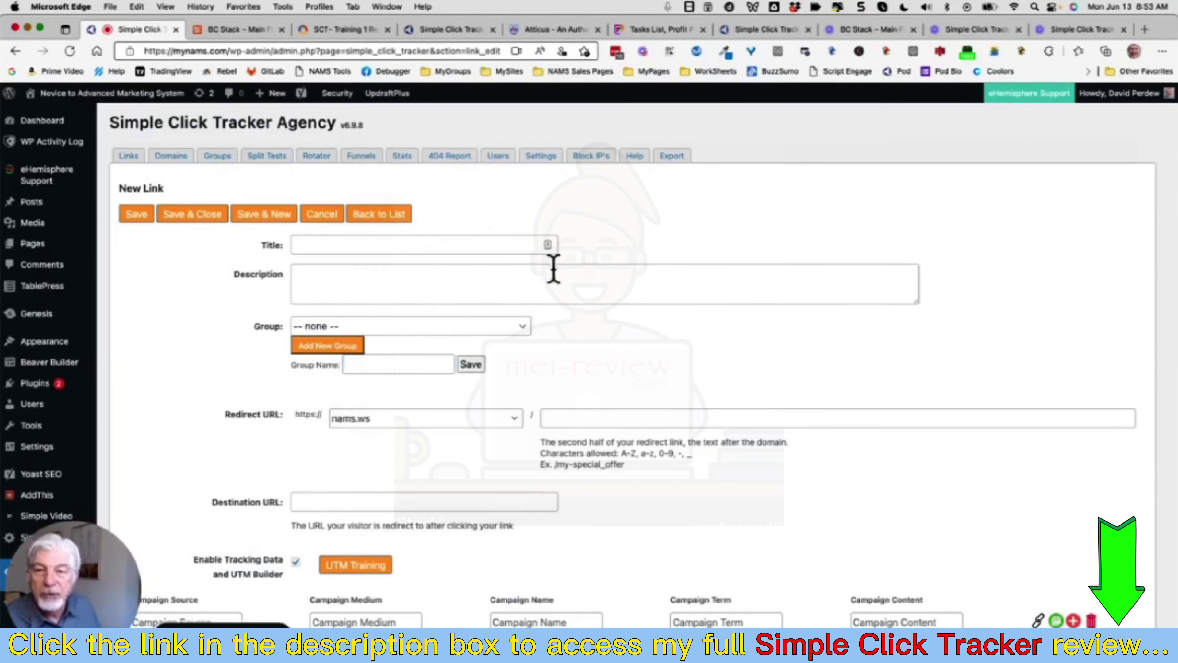
click(130, 158)
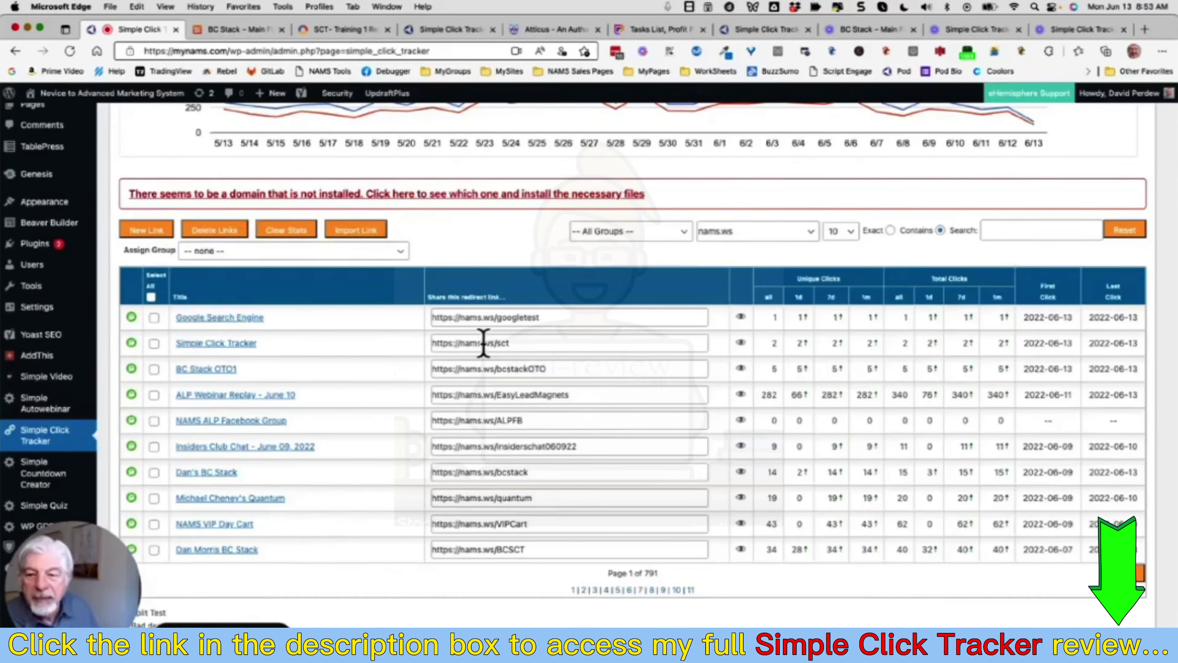
- Select the nams.ws links whose redirects end in googletest, bcstackOTO, insiderschat060922, bcstack, VIPCart and BCSCT
scroll(616, 360, down, 1)
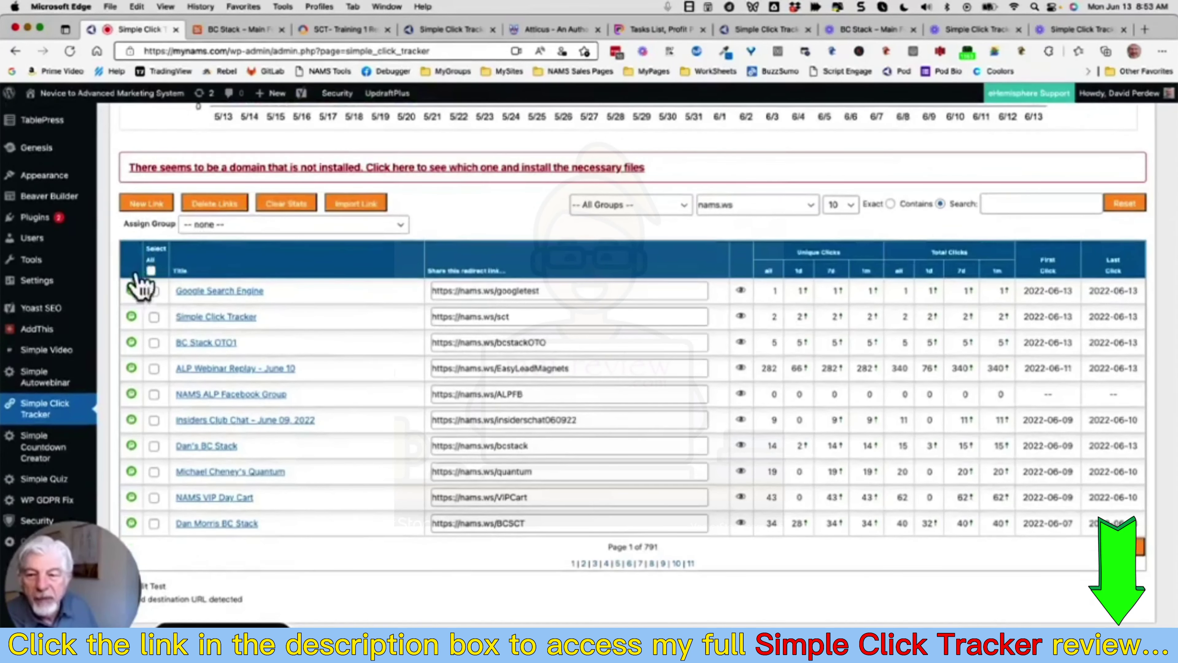
click(154, 292)
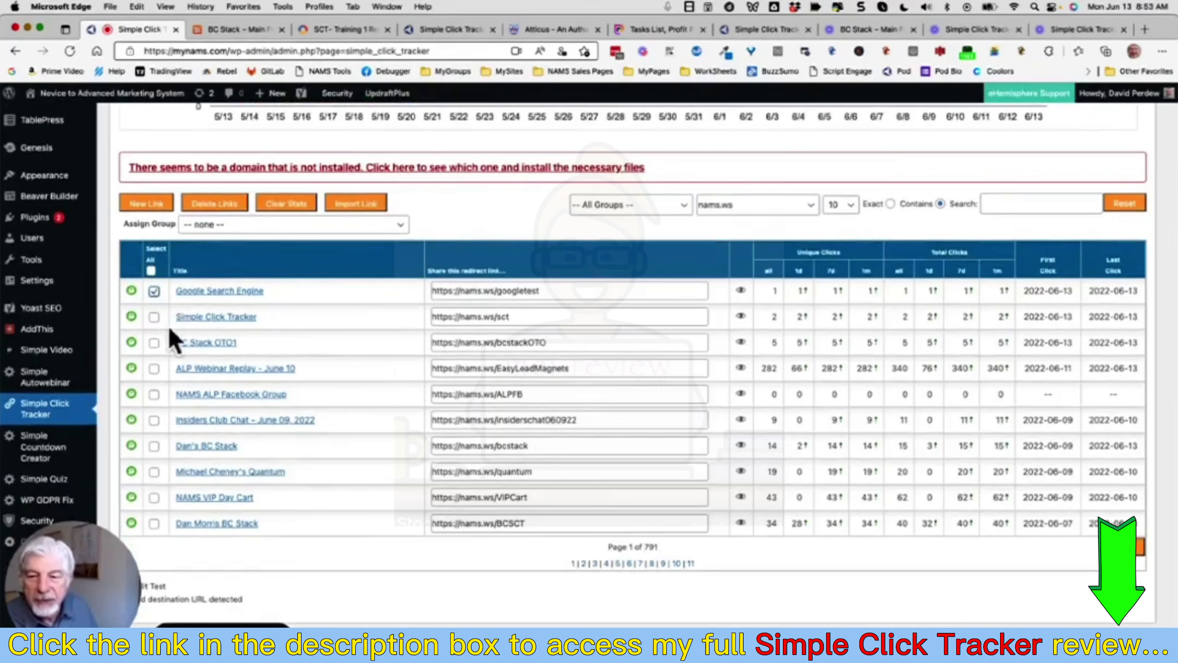
click(155, 342)
click(154, 421)
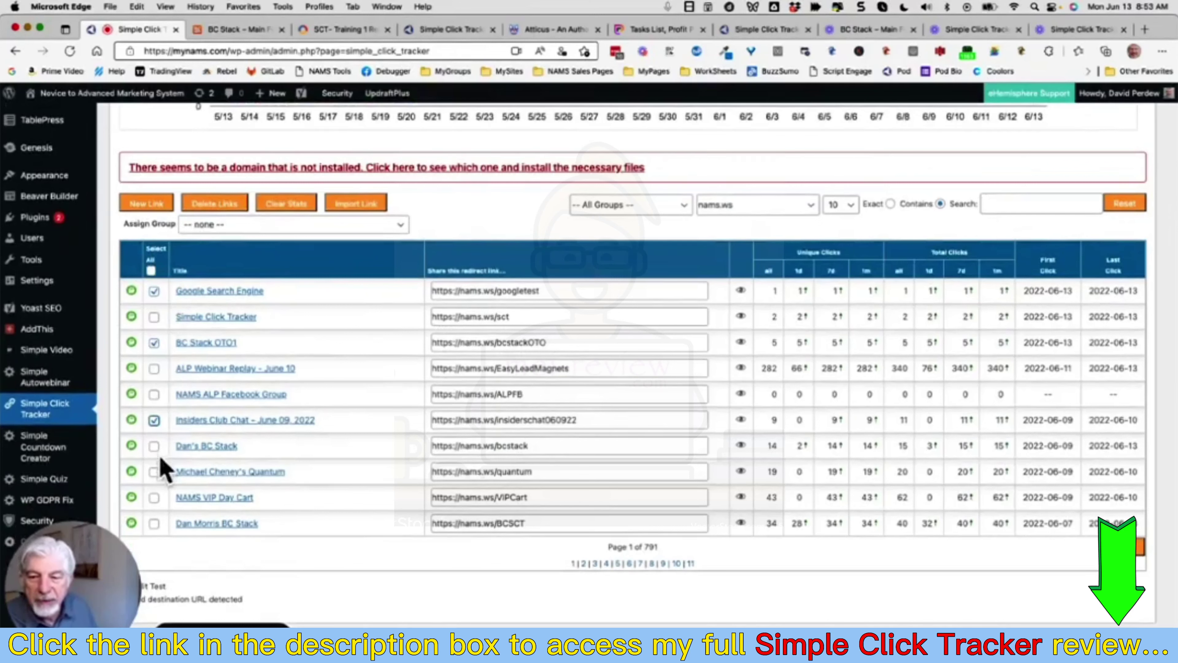
click(154, 446)
click(154, 498)
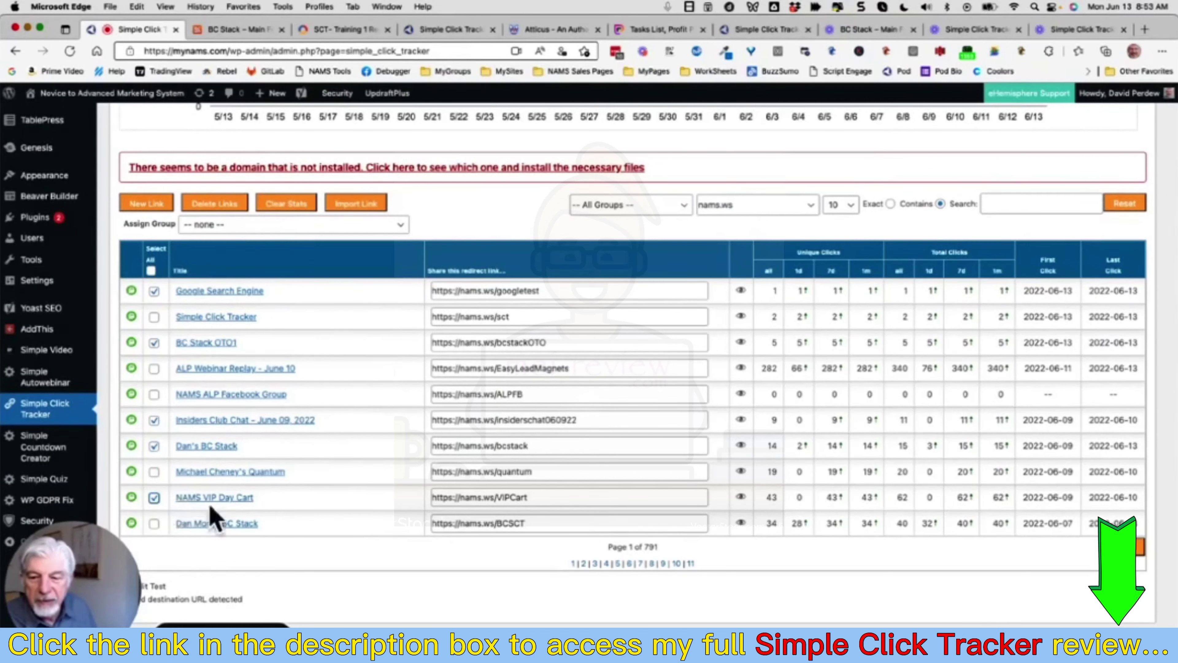
click(154, 524)
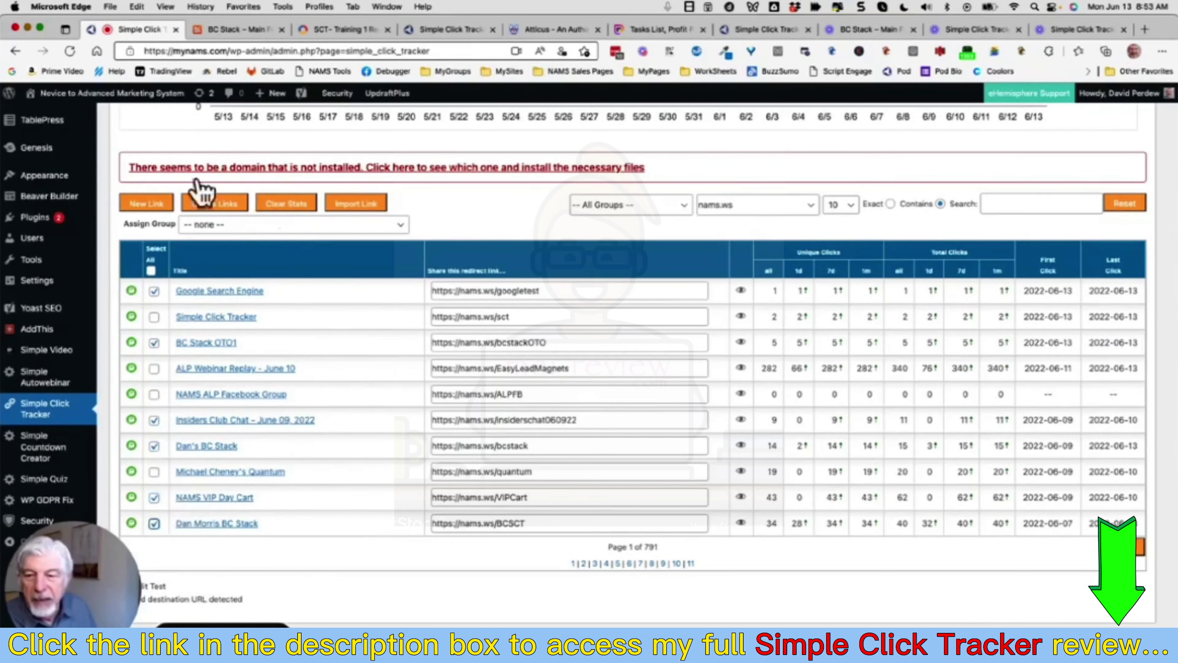
- Review the groups that can be assigned to the selected links without choosing one, and clear the entire link selection
click(402, 227)
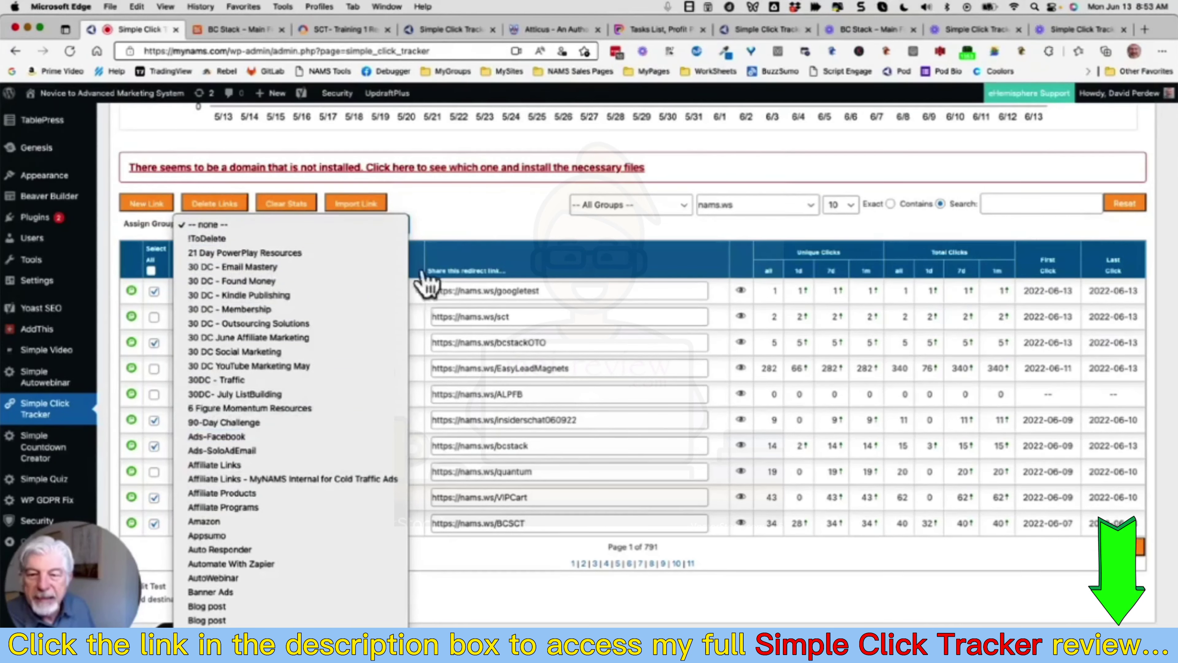
click(492, 207)
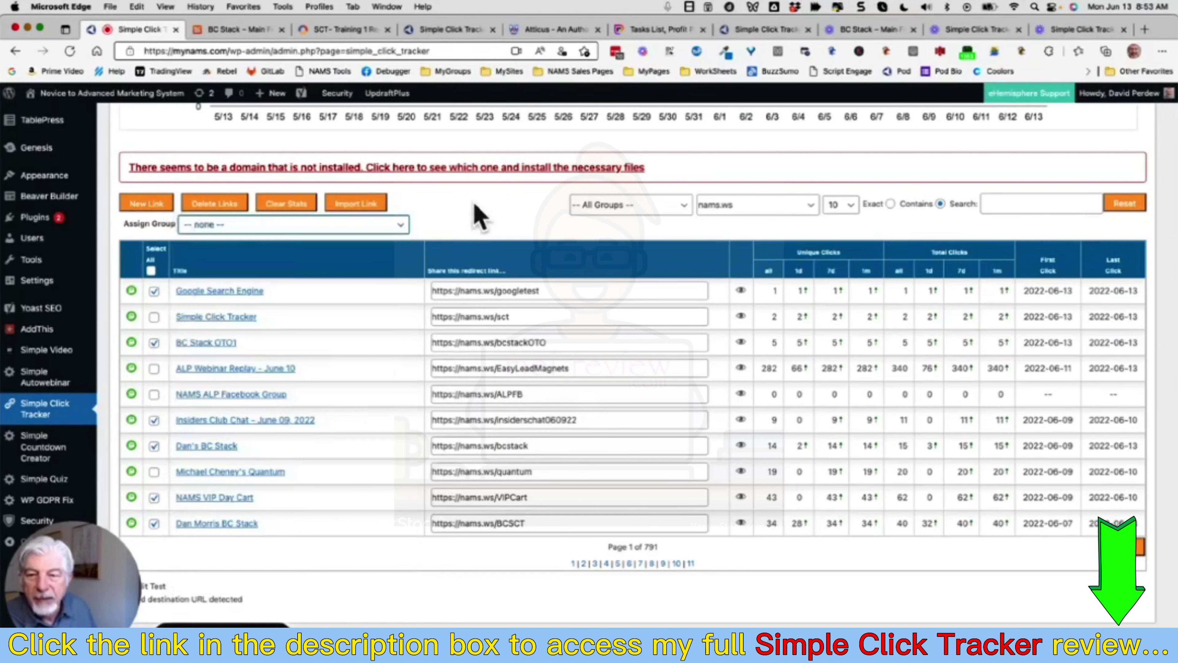
click(153, 272)
click(152, 272)
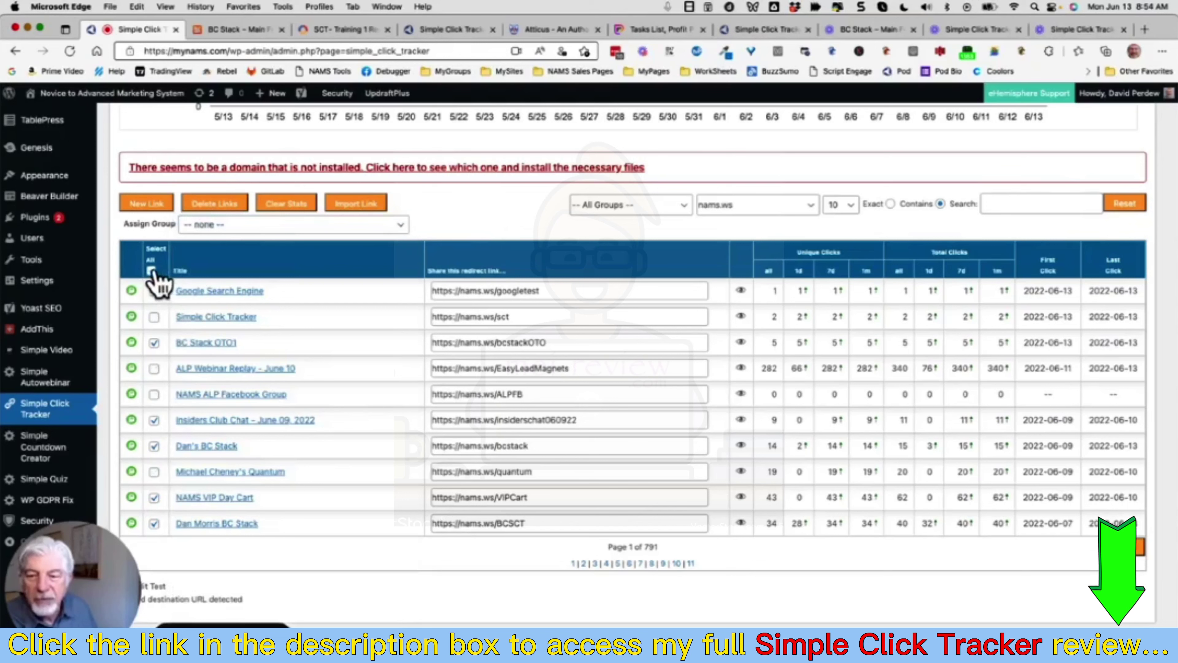
- Filter the nams.ws links by the search term BCStack and select all of the matching links
click(1063, 203)
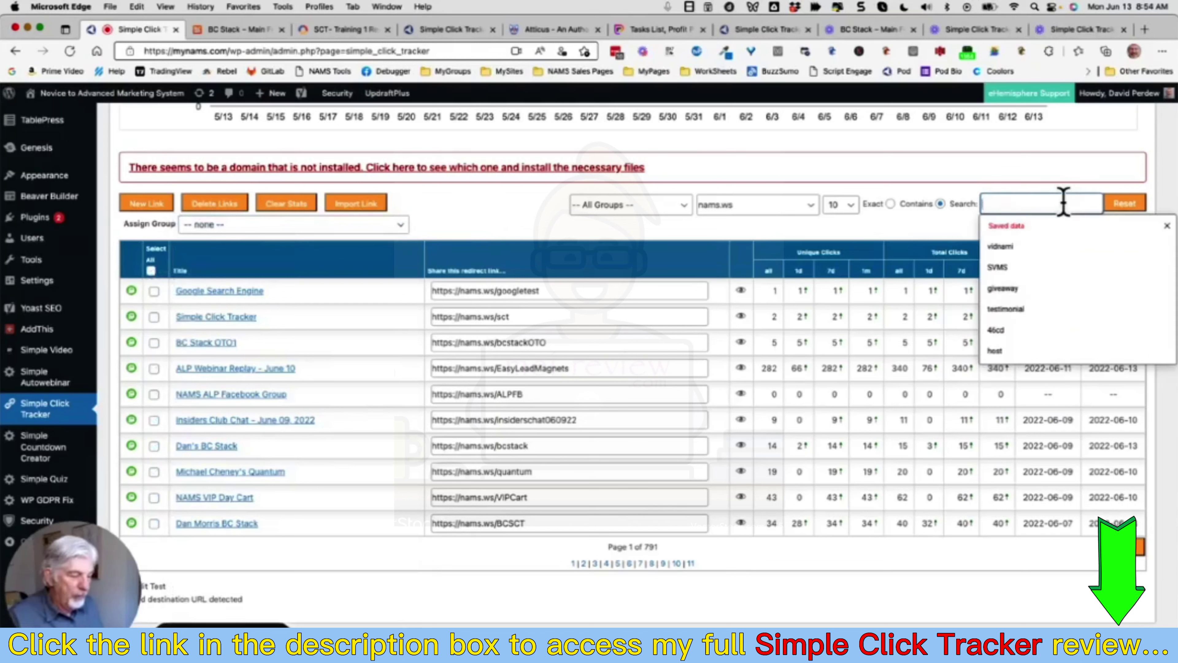
text(BCST)
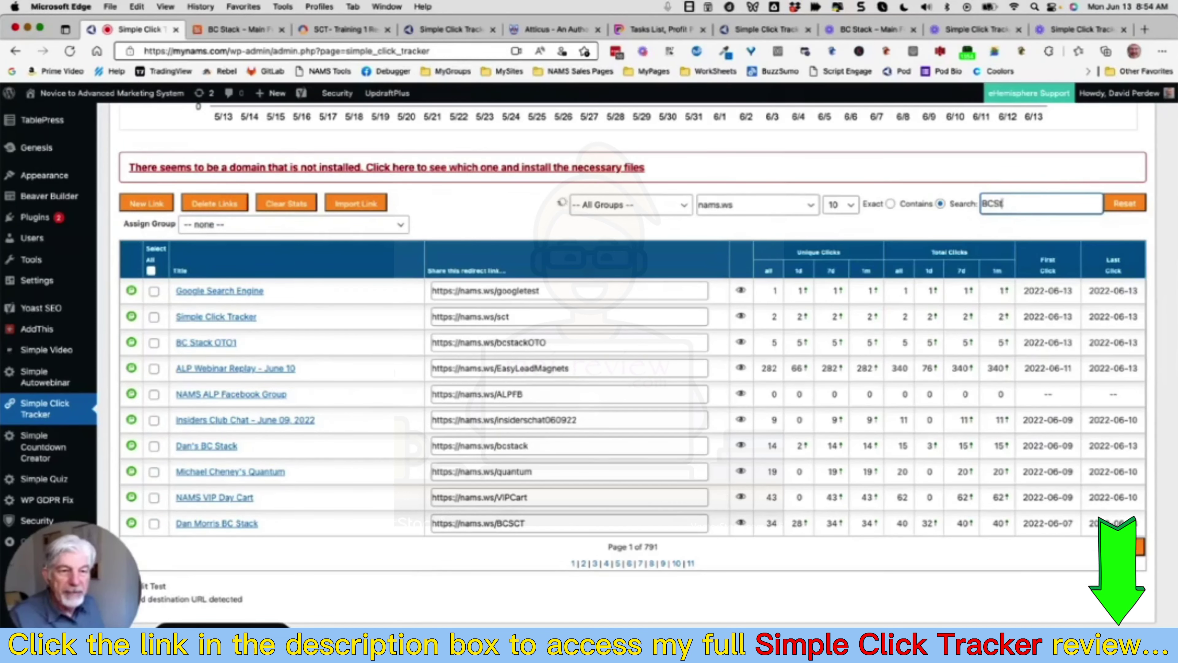
text(ack)
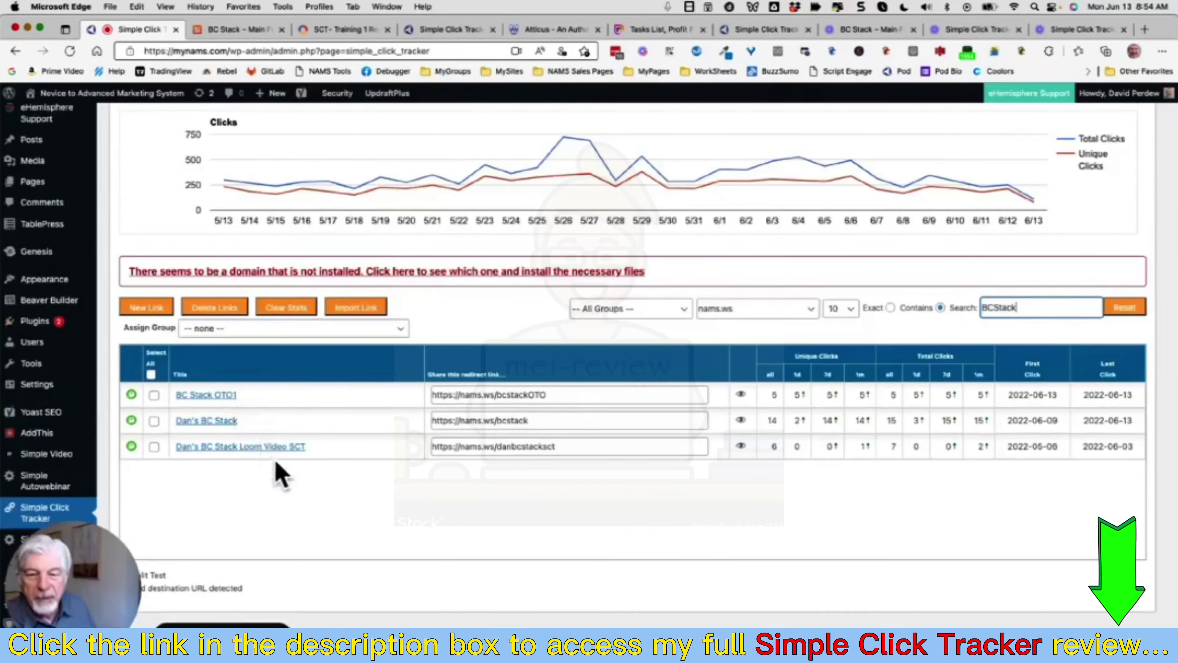
click(150, 374)
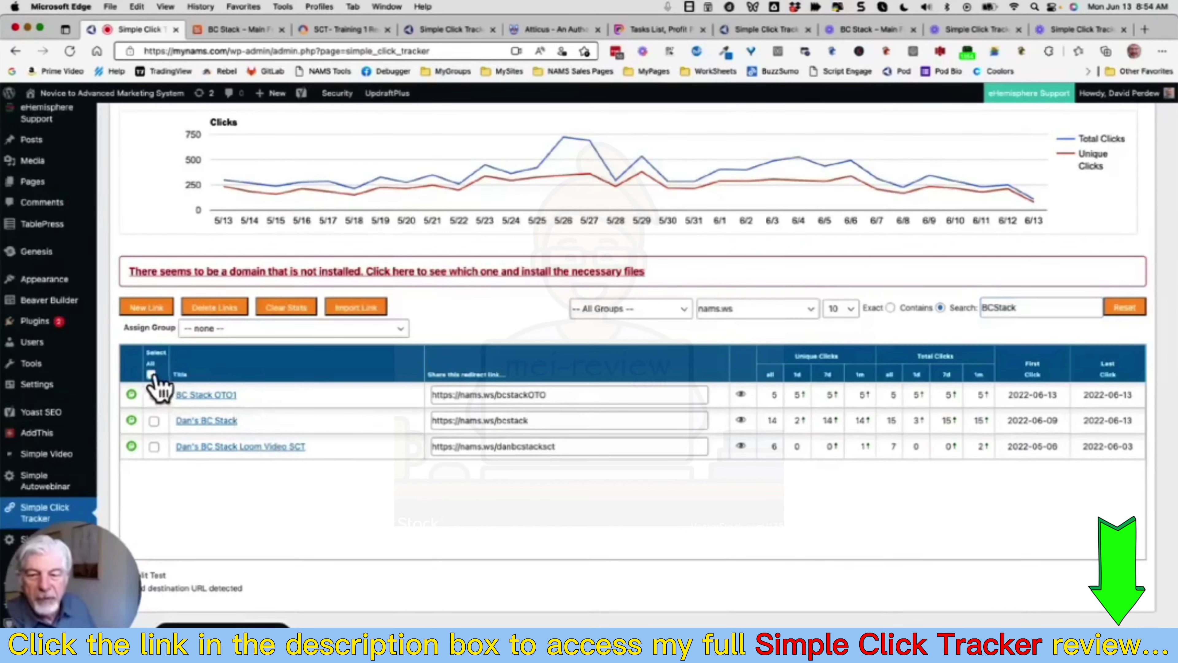
- Look through the groups that can be assigned to the selected BCStack links and close the list without choosing one
click(277, 328)
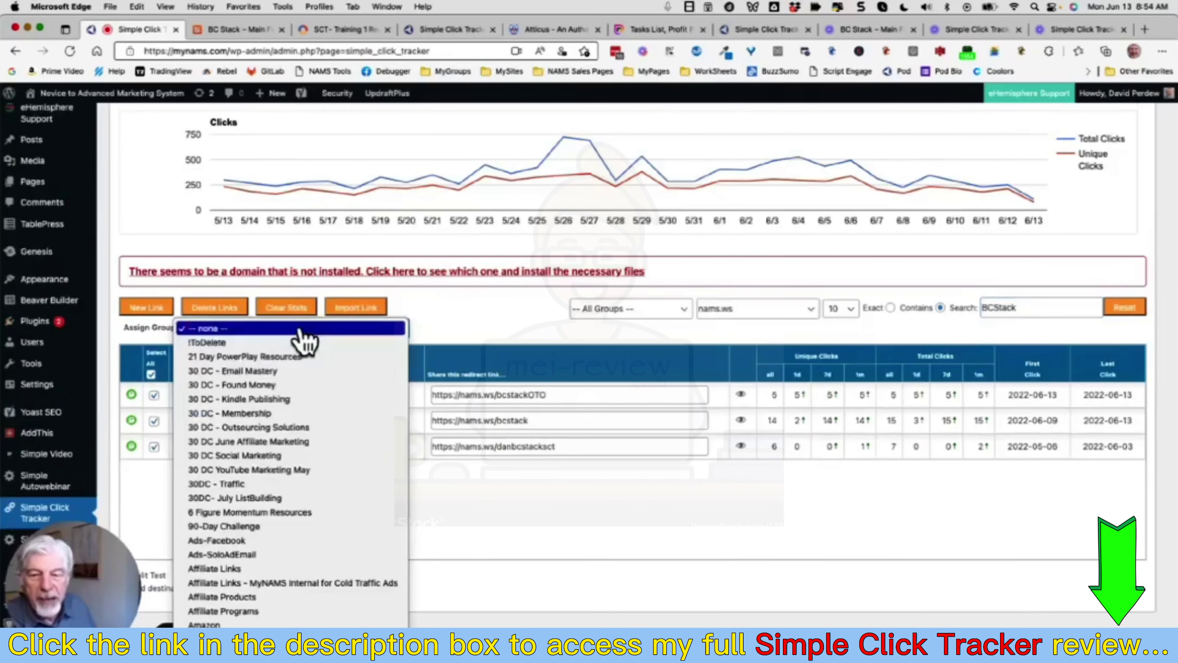
scroll(310, 506, down, 6)
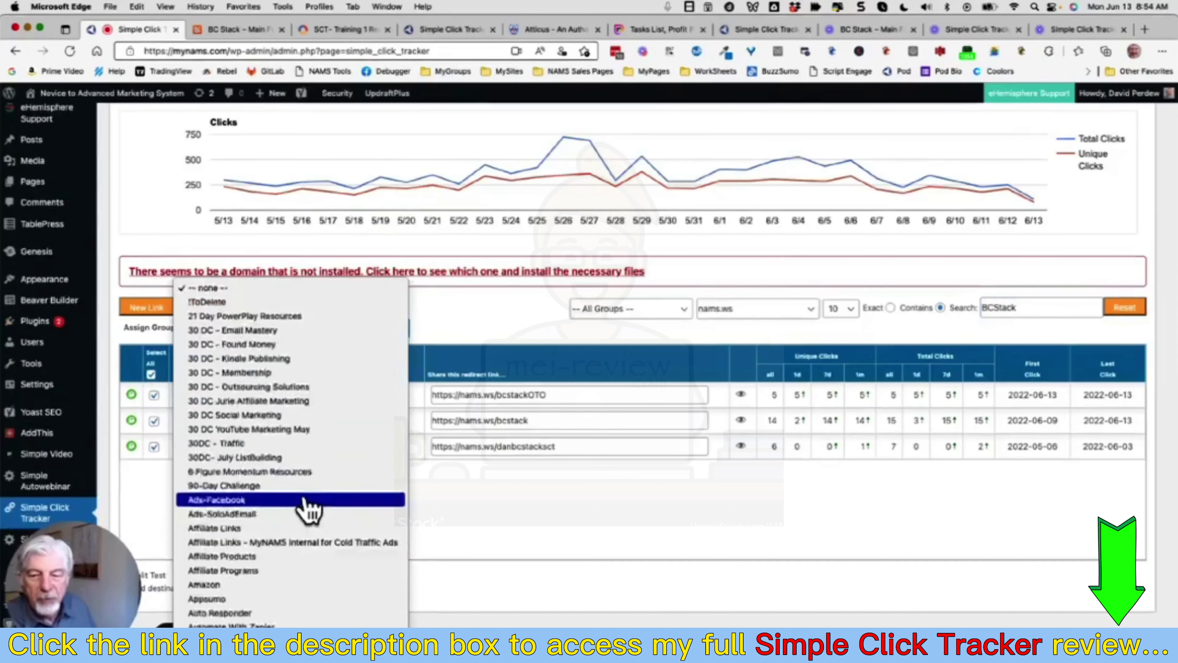
scroll(309, 508, down, 2)
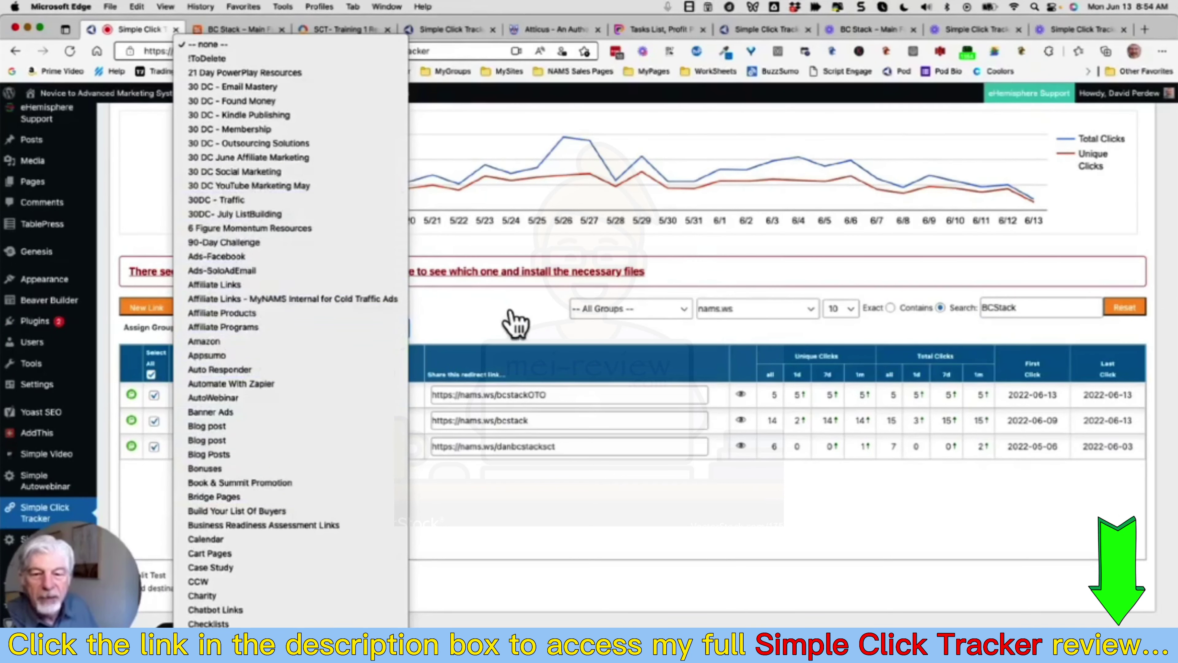
click(524, 320)
scroll(368, 459, up, 2)
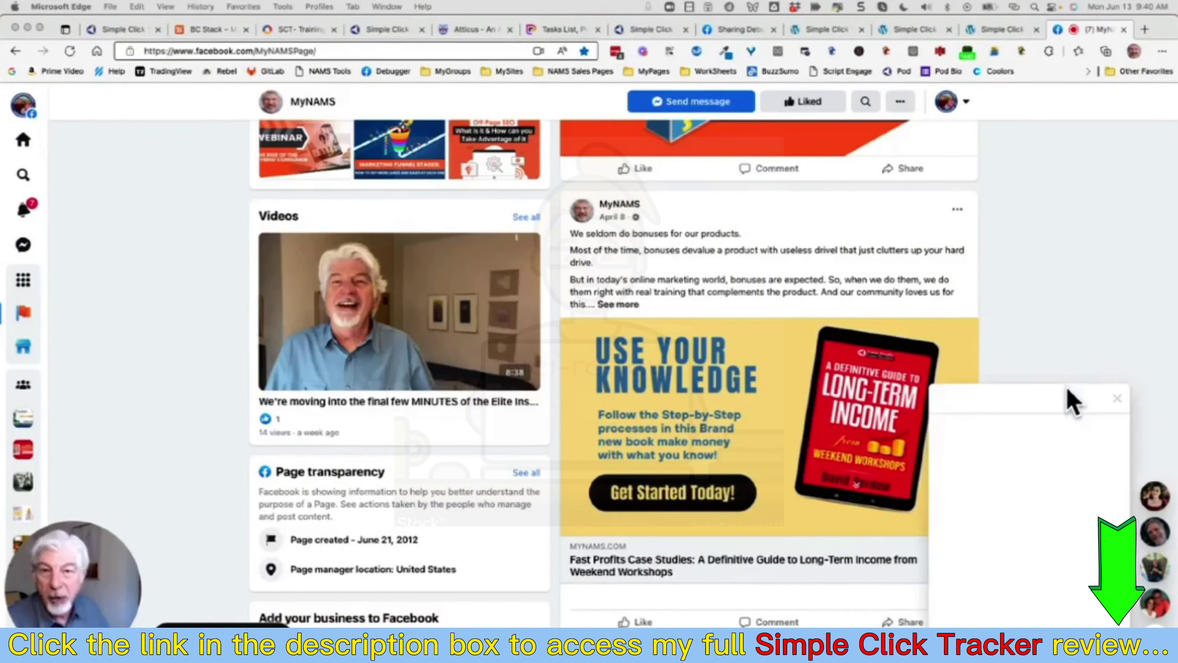
- Close the empty chat pop-up on the MyNAMS Facebook page and follow the Long-Term Income book post to its Amazon page
click(1117, 399)
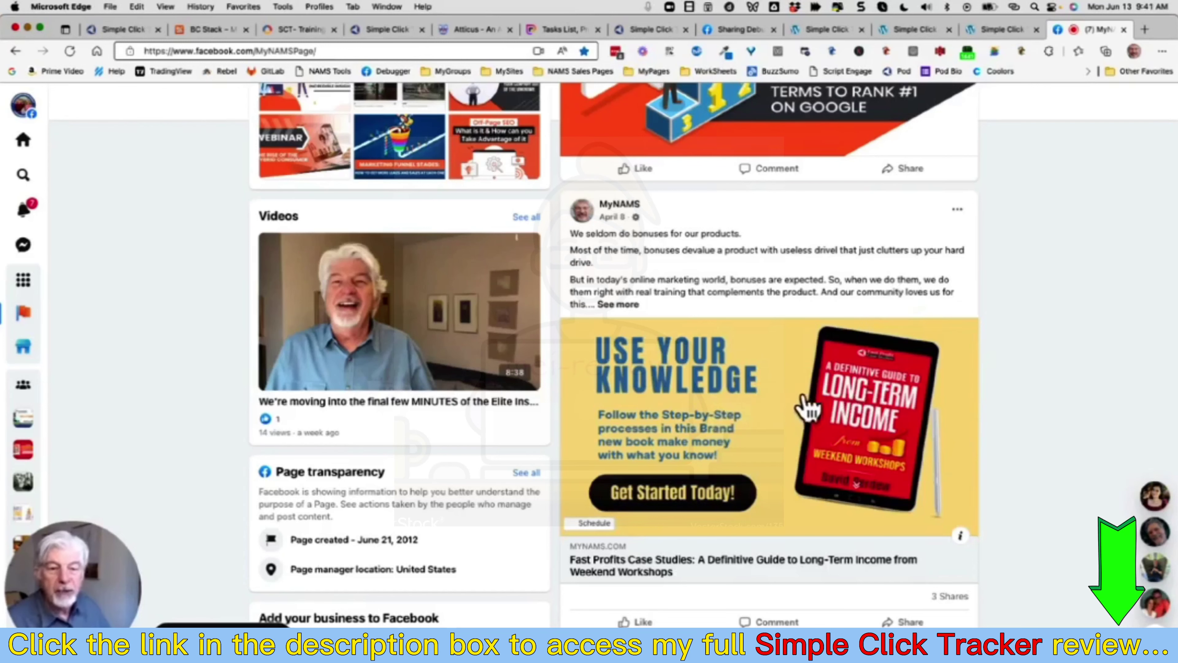
click(795, 402)
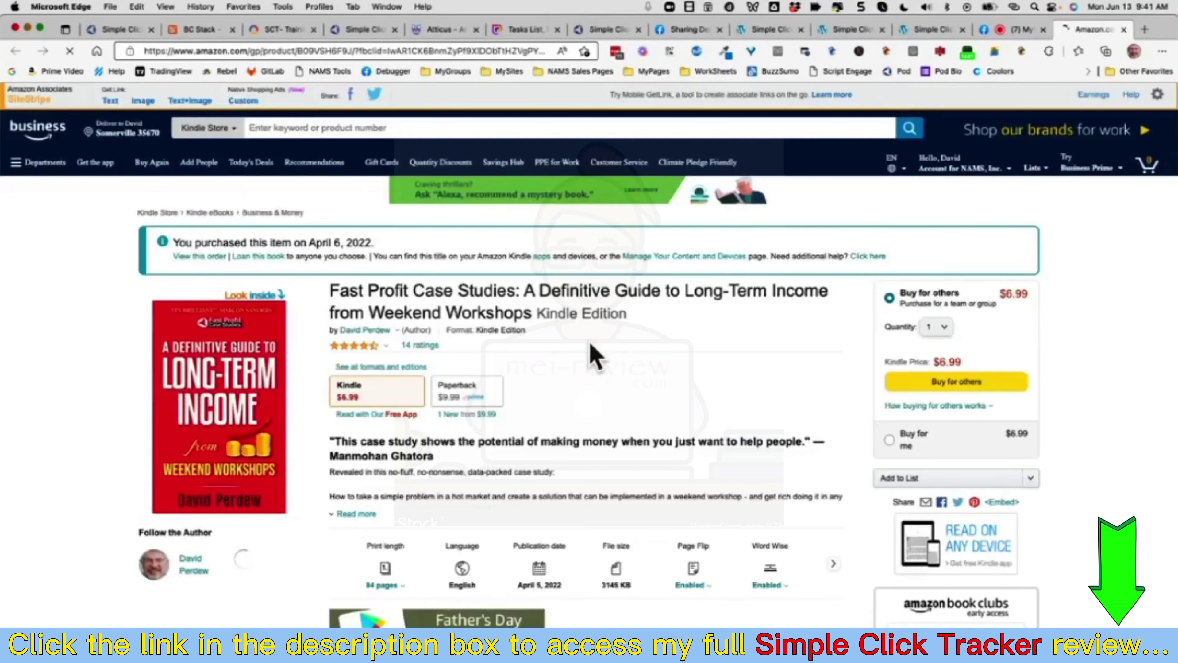
- Return to the Simple Click Tracker links list, search it for wwbook, and examine the matching redirect links and their click counts
click(126, 33)
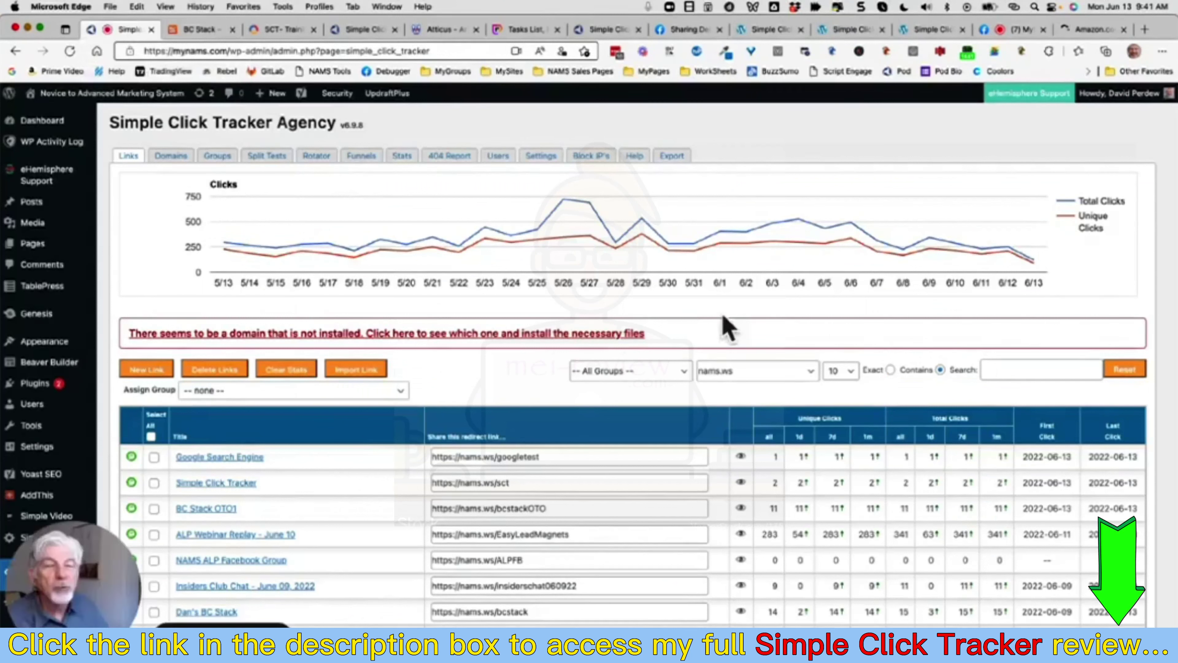
click(1029, 370)
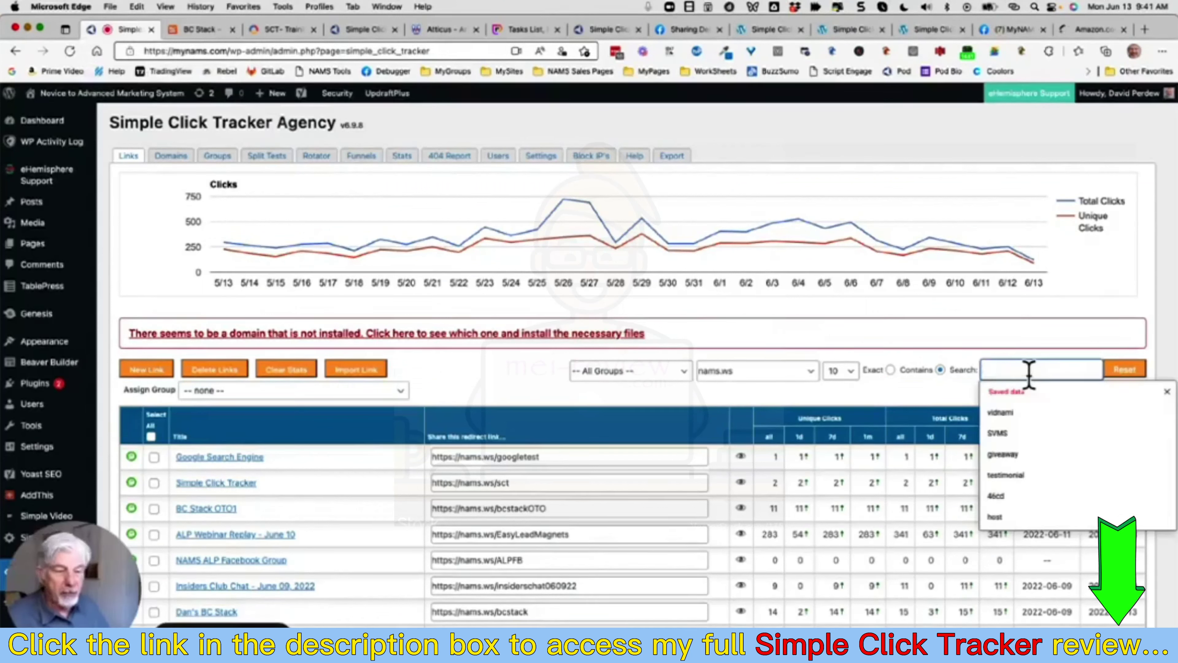
text(wwbook)
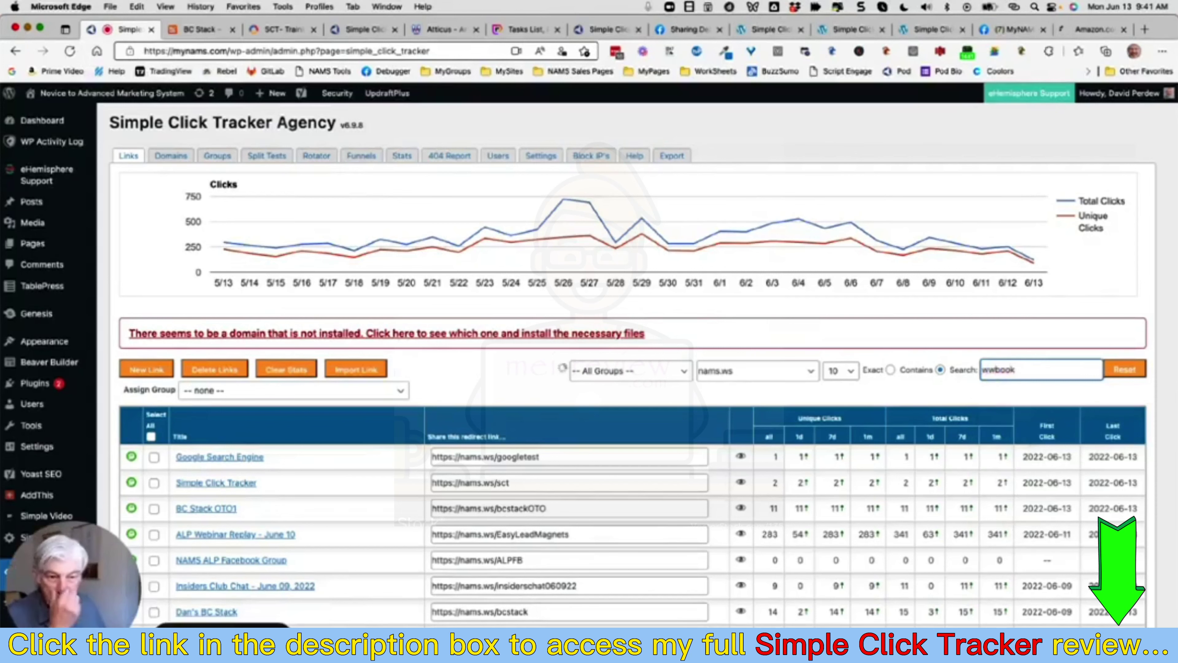
key(Return)
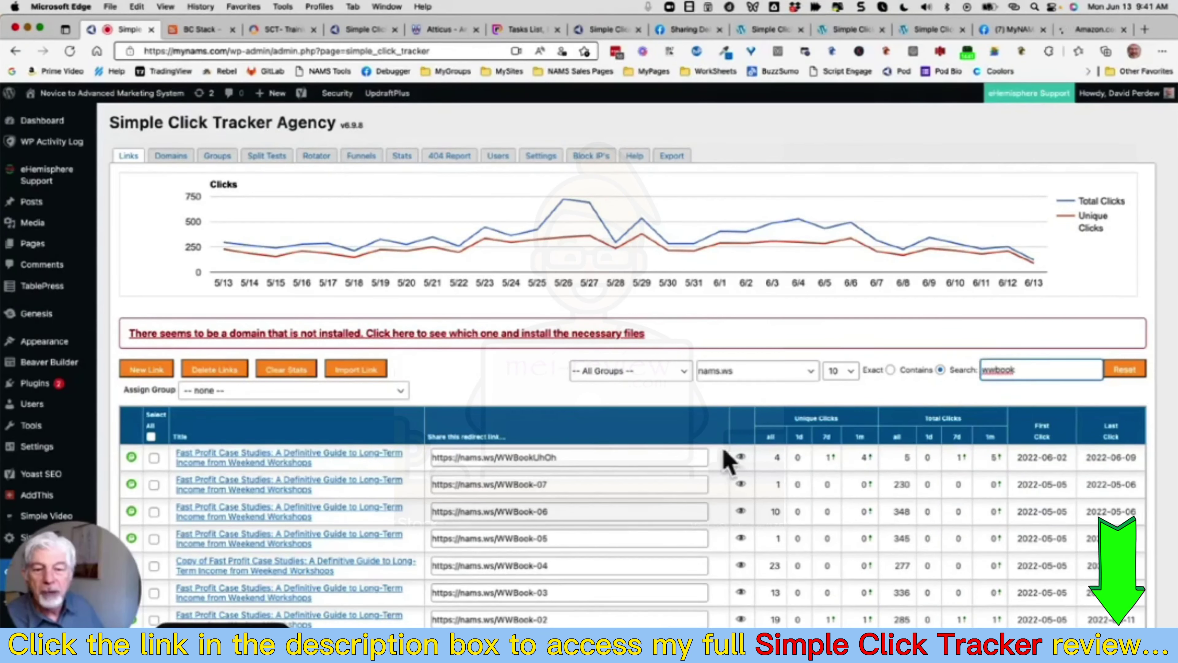
scroll(586, 485, down, 5)
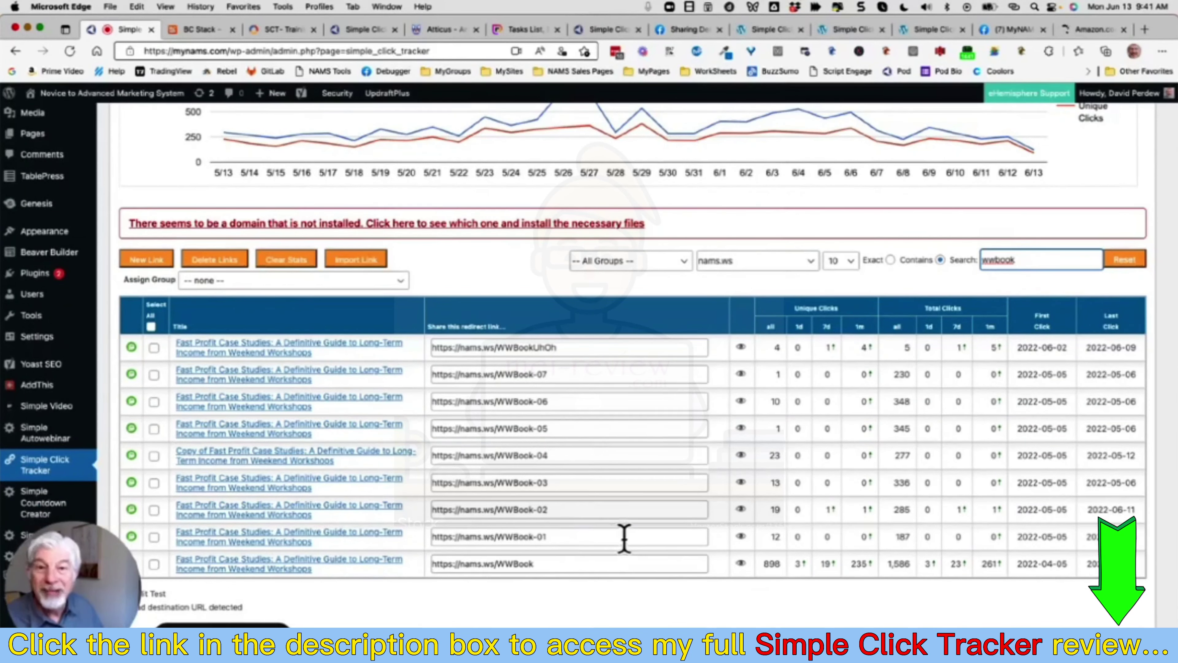
scroll(631, 539, down, 1)
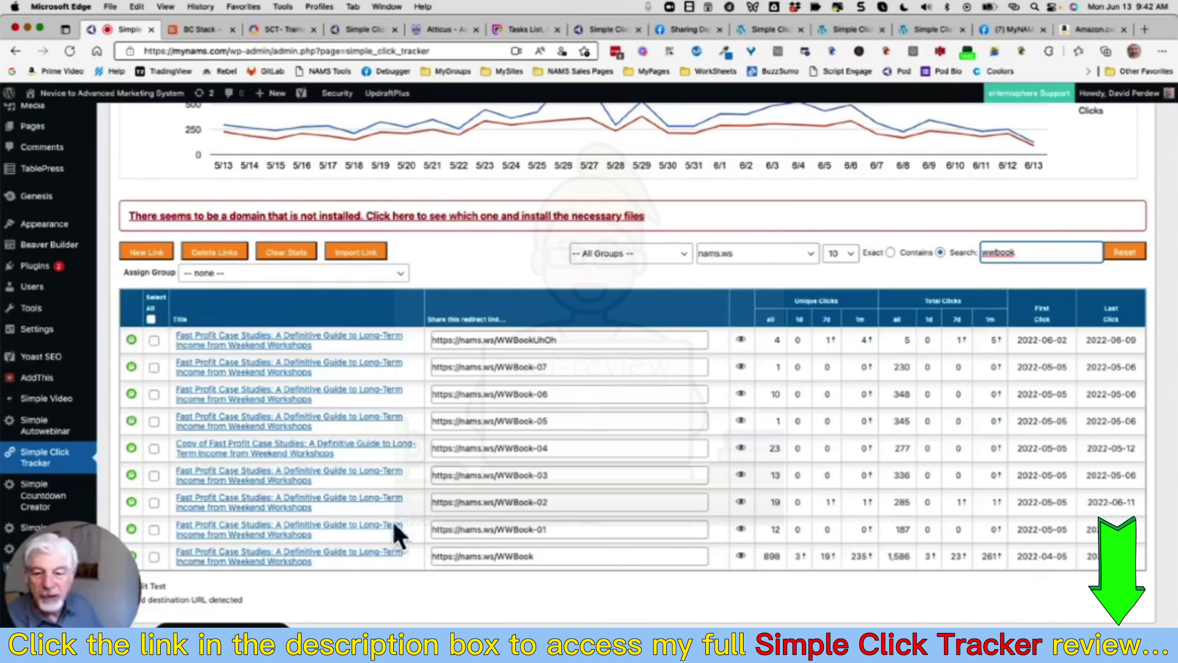
- Open the nams.ws/WWBook link for editing and examine its group, redirect and destination URLs, and tracking settings
click(239, 555)
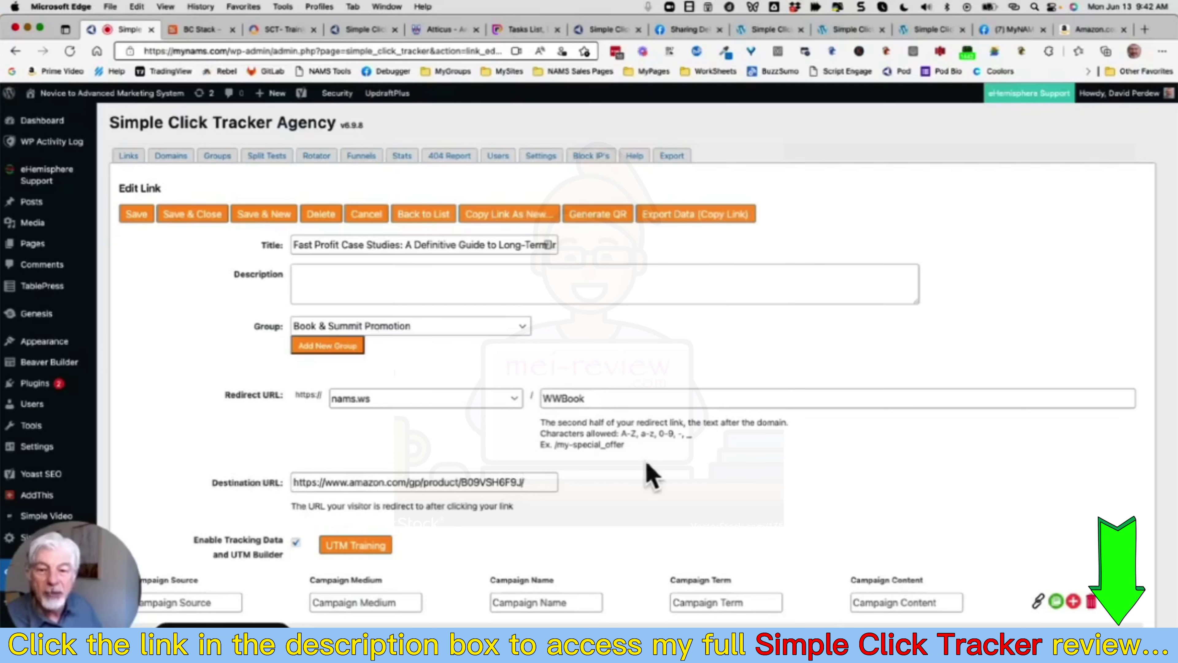
scroll(644, 473, down, 3)
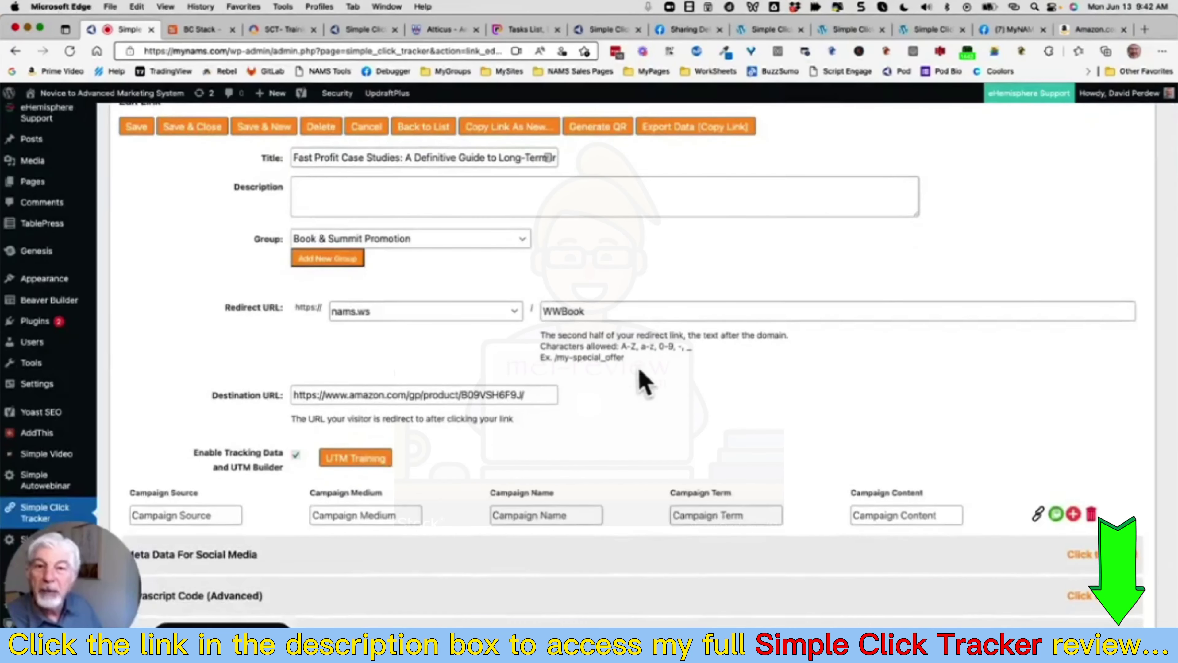
scroll(655, 387, down, 3)
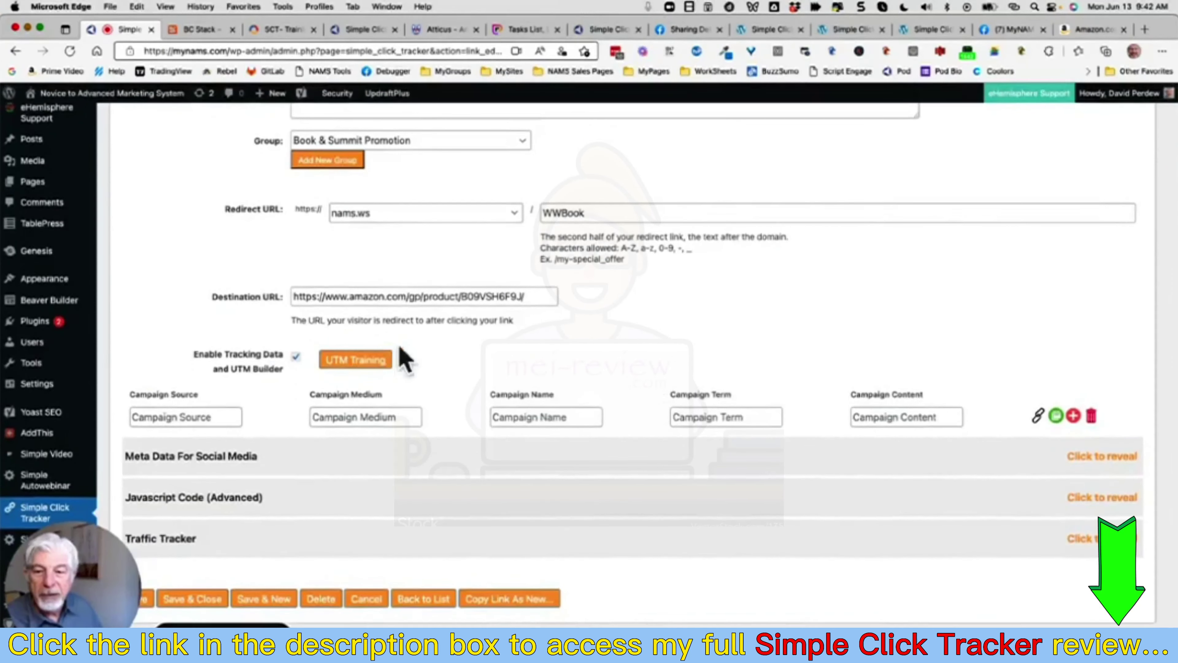